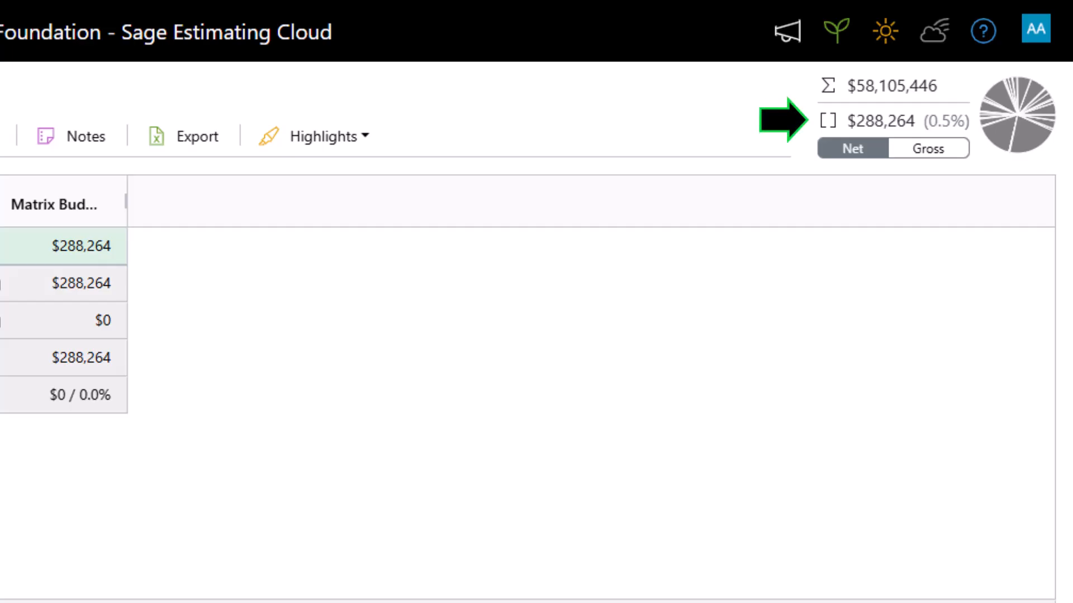
- Switch the project totals from net to gross and examine the divisions in the cost breakdown chart
click(927, 149)
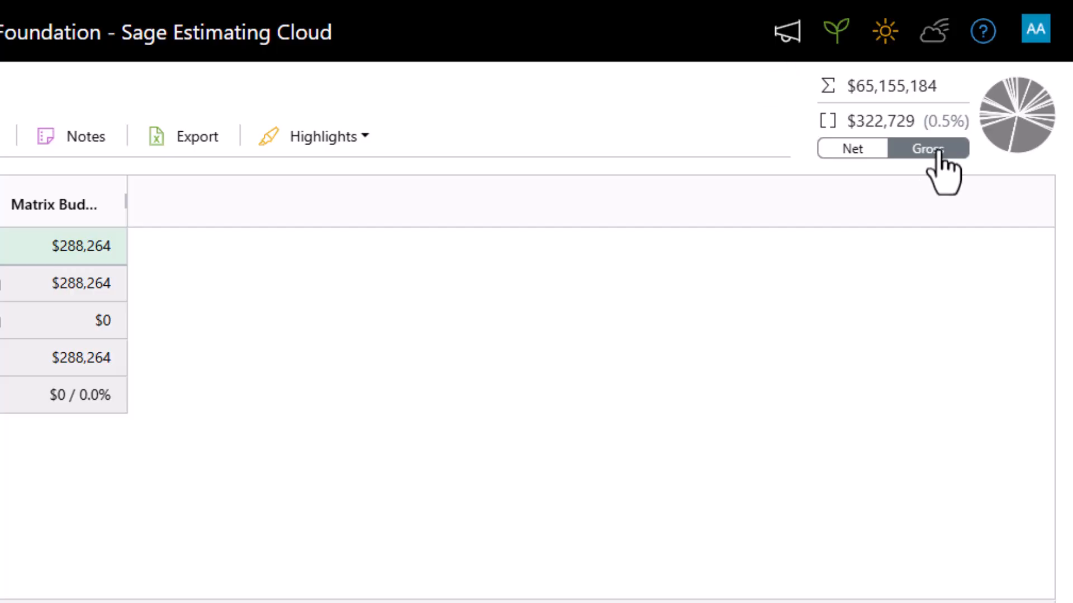
mouse_move(1035, 134)
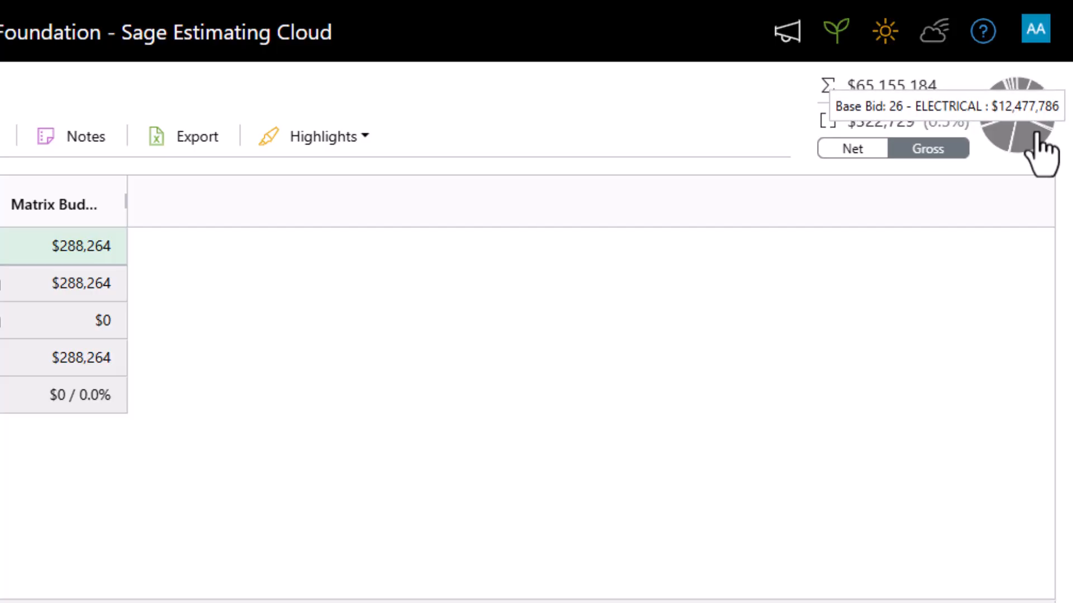
mouse_move(1035, 93)
click(1025, 136)
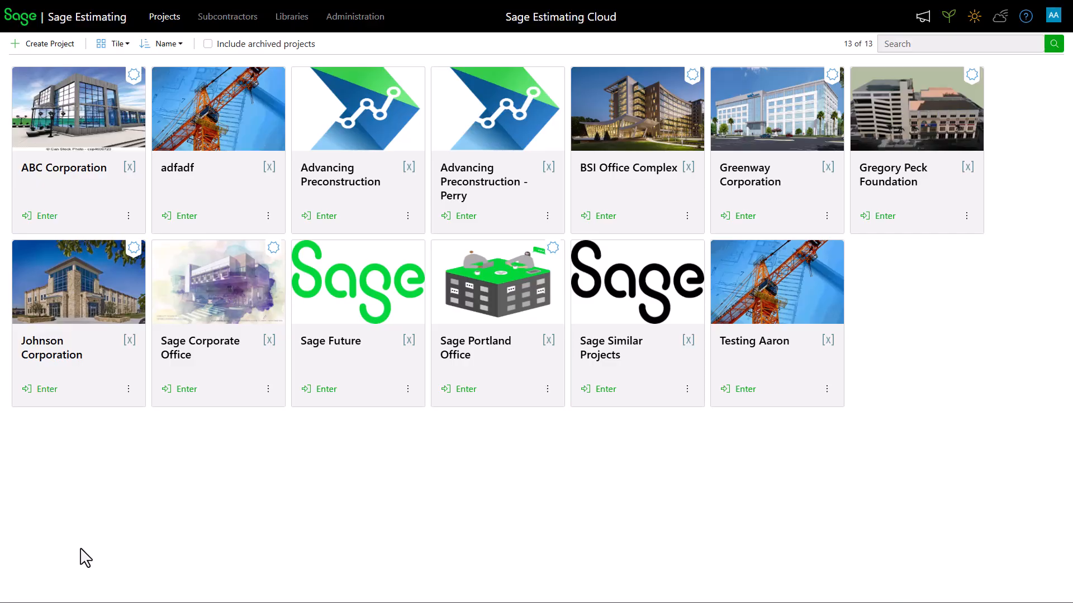
- Start a new project named Portland Specialty Deli, located in Portland, with a size of 20,000 sqft
click(64, 48)
click(436, 338)
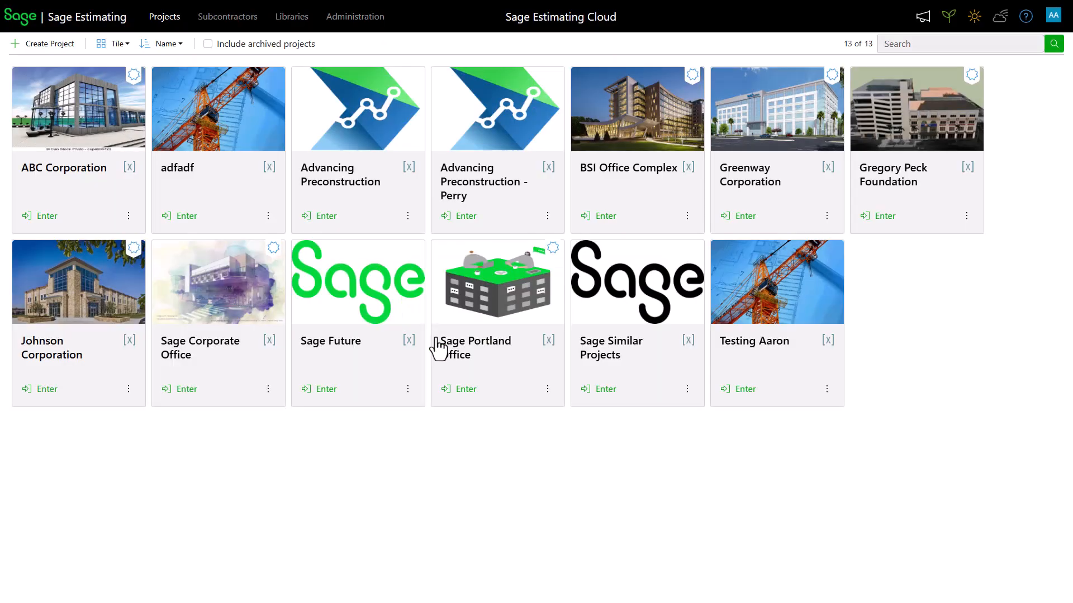
text(Portland Special)
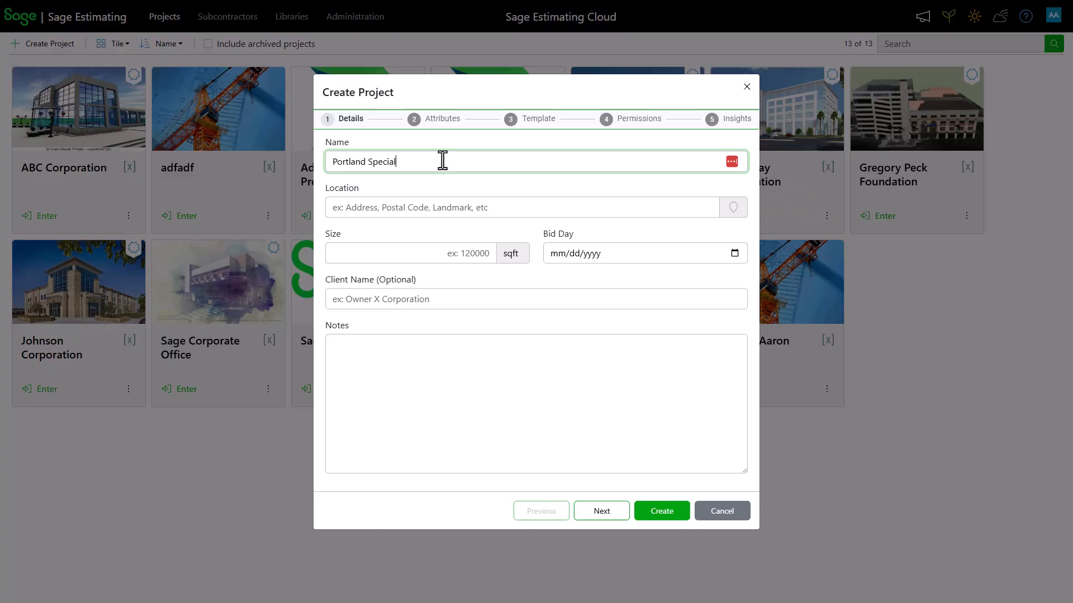
text(ty Deli)
key(Tab)
text(Portland)
key(Tab)
text(20000)
key(Tab)
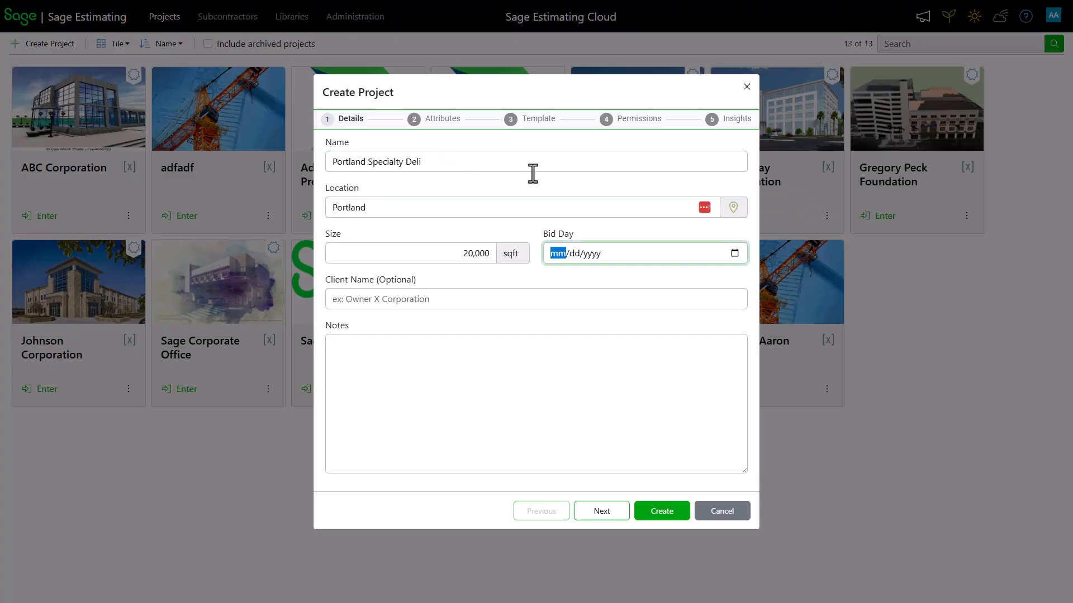
- Set the bid day to 06/30/2026 and create the project
click(735, 254)
click(587, 373)
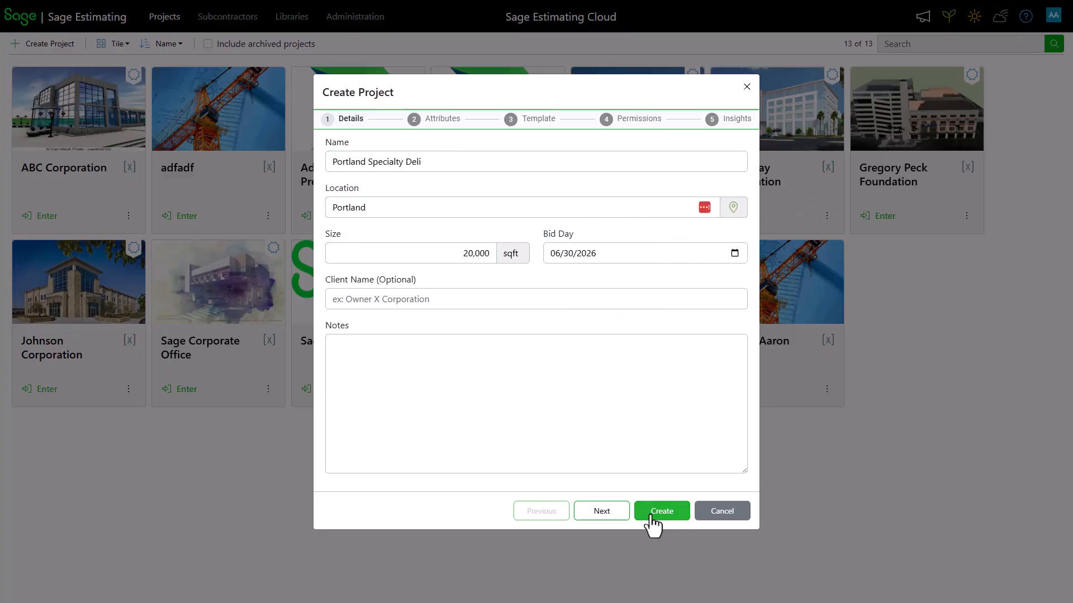
click(651, 512)
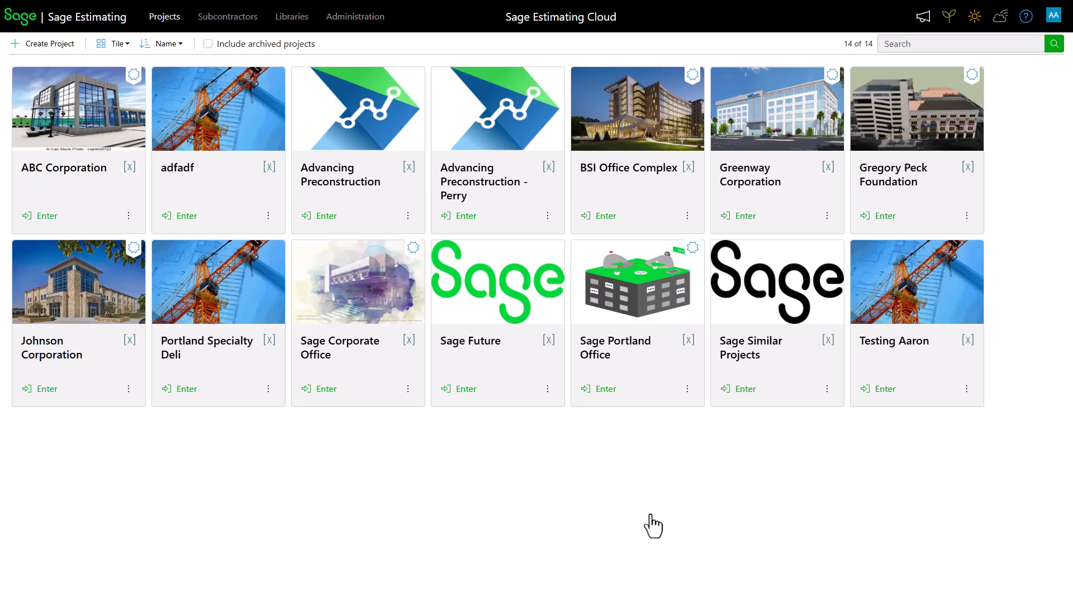
- Enter the Portland Specialty Deli project and set it up as self-perform, skipping bidding
click(194, 391)
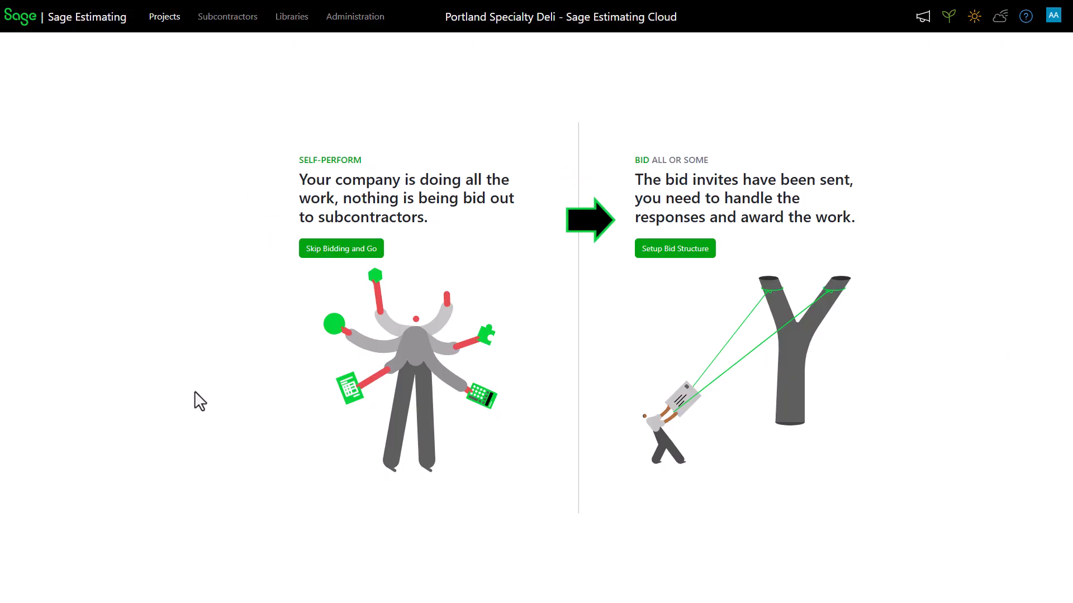
click(366, 262)
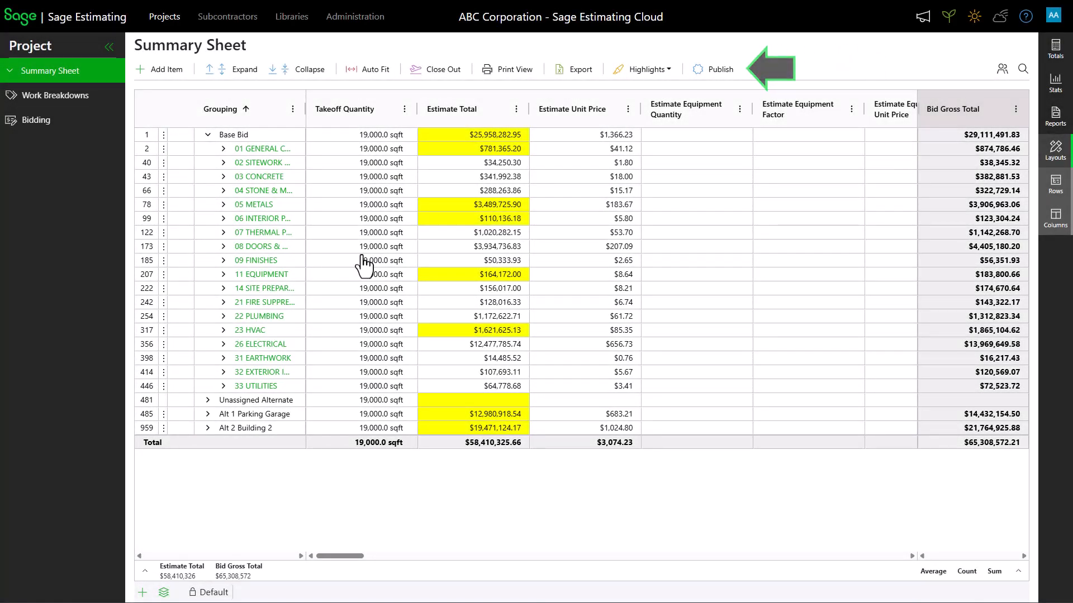
- In the ABC Corporation bidding setup, set all categories of 03 - Concrete to Bid & Breakout and of 05 - Metals to Bid (rolled up)
click(44, 125)
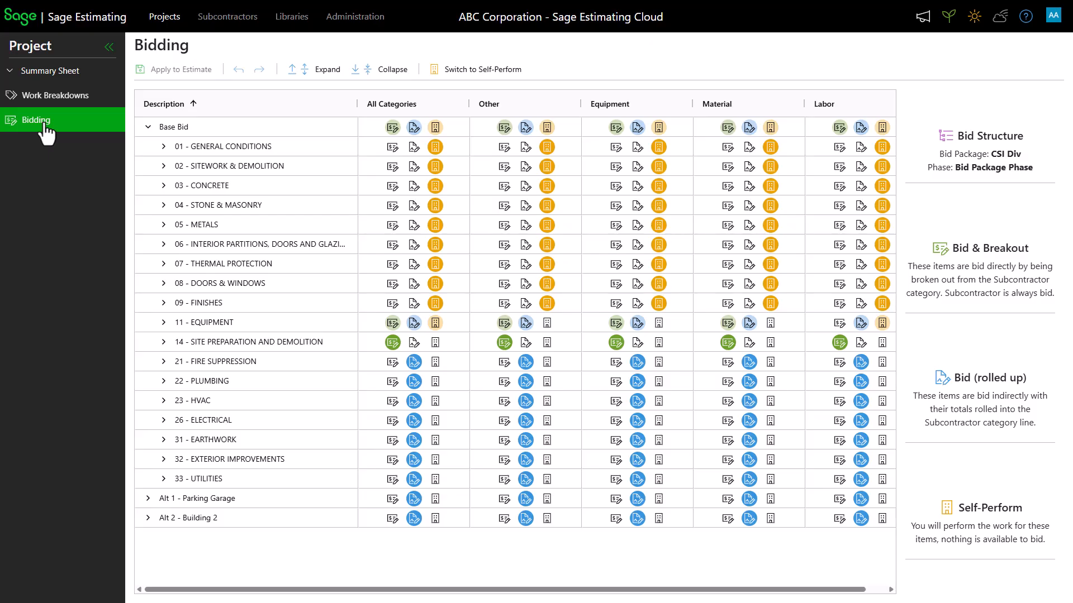
click(394, 187)
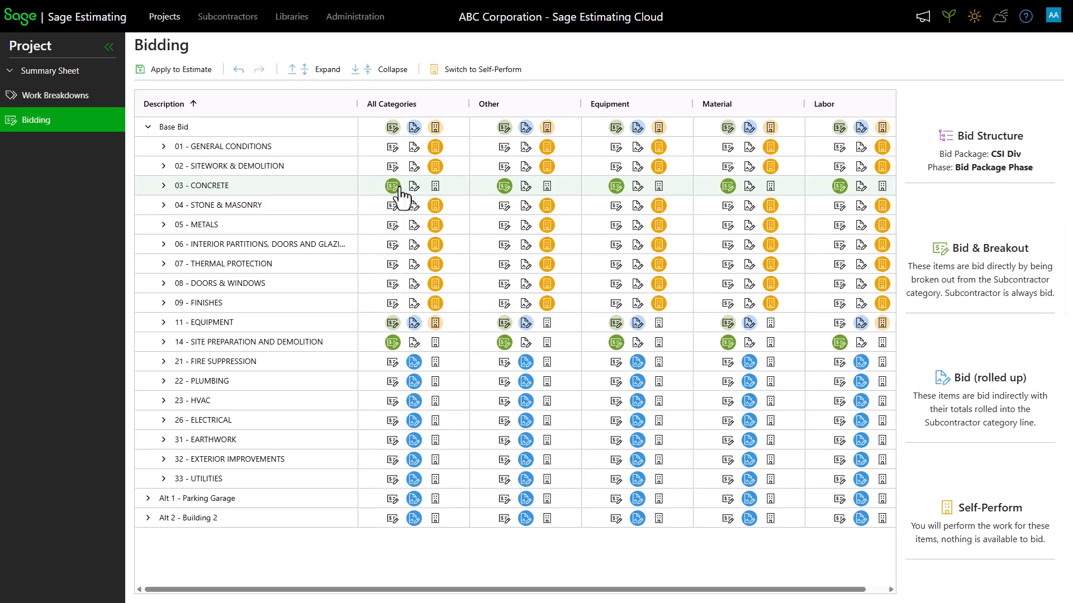
click(414, 225)
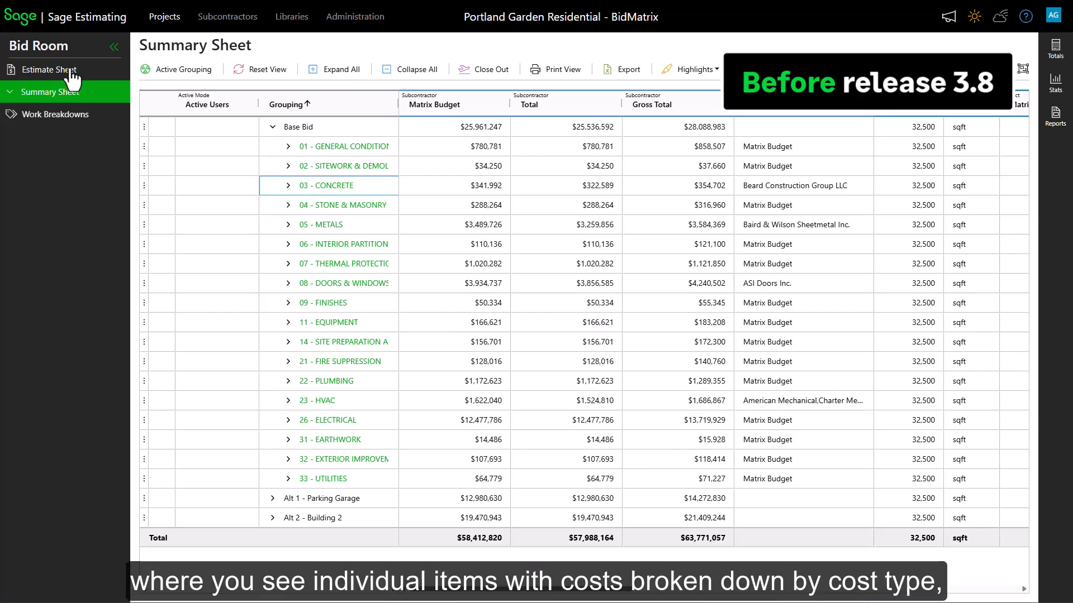
- Examine the 03 - Concrete breakdown in the Estimate Sheet, including the Slabs On Grade items, and in the Summary Sheet
click(71, 74)
click(177, 185)
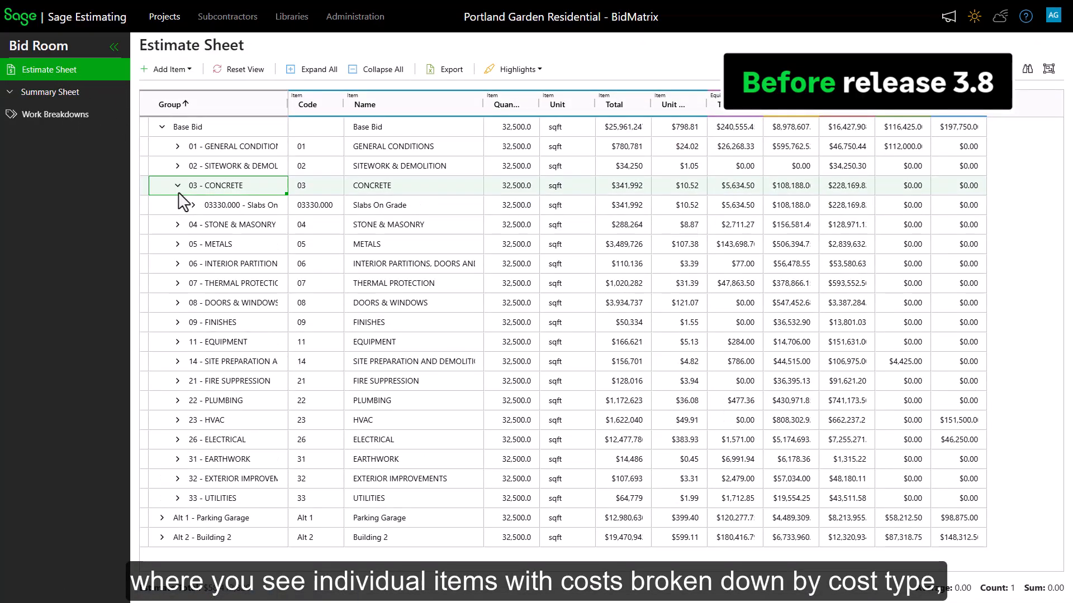
click(192, 205)
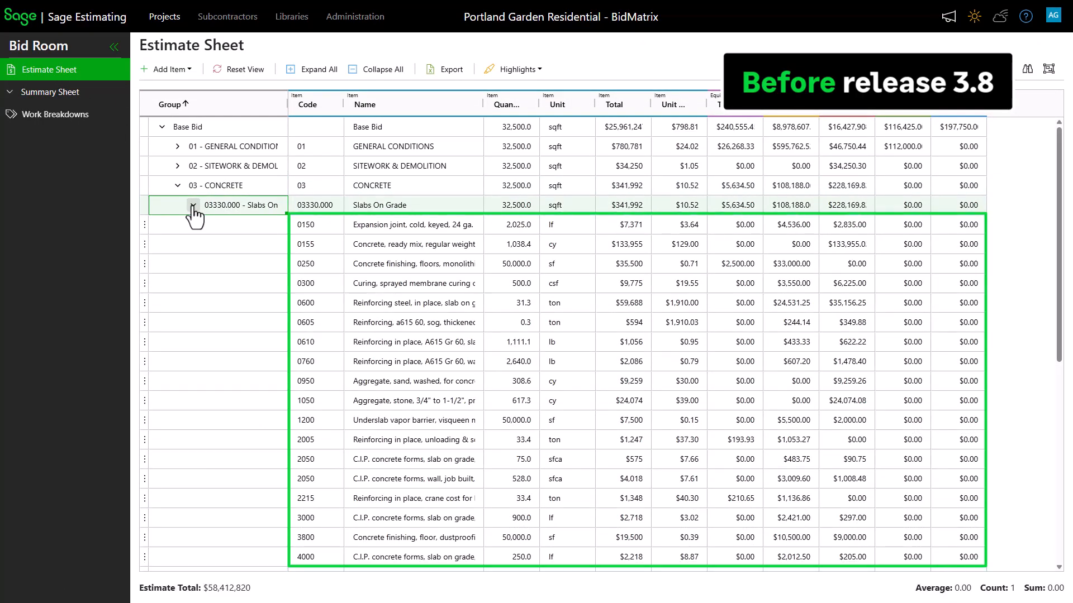
click(83, 92)
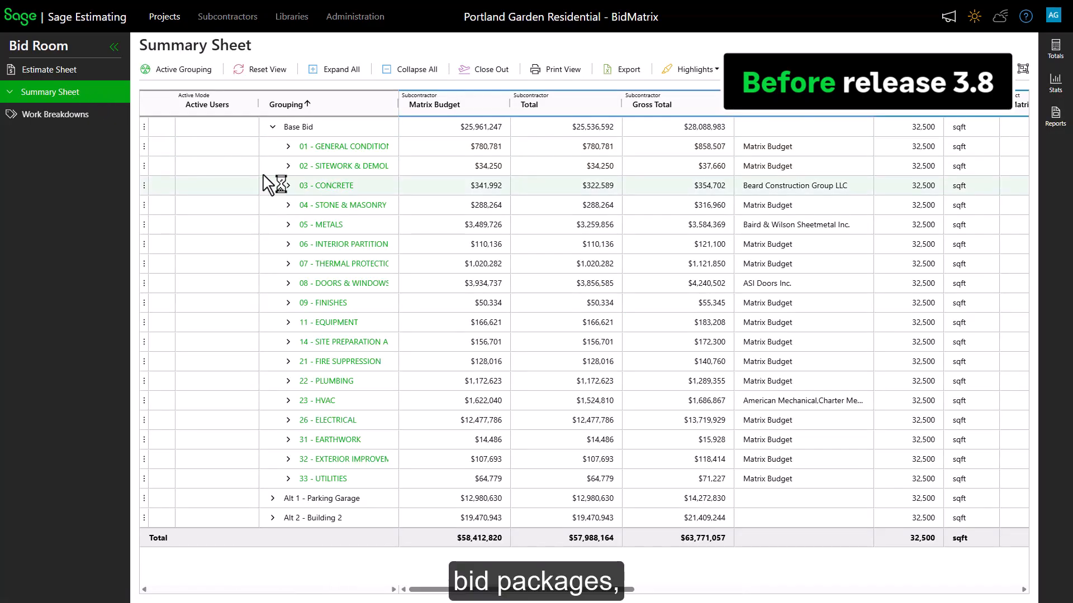
click(287, 185)
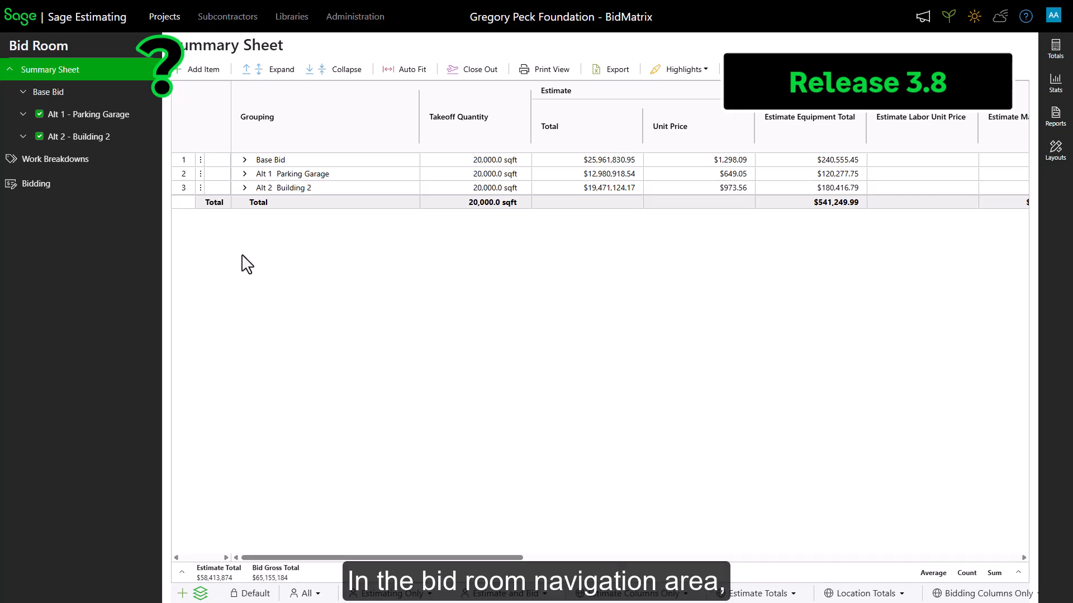
- Expand Base Bid down to the 05120.000 Structural Steel items under 05 Metals and review the estimate and bid columns
click(244, 161)
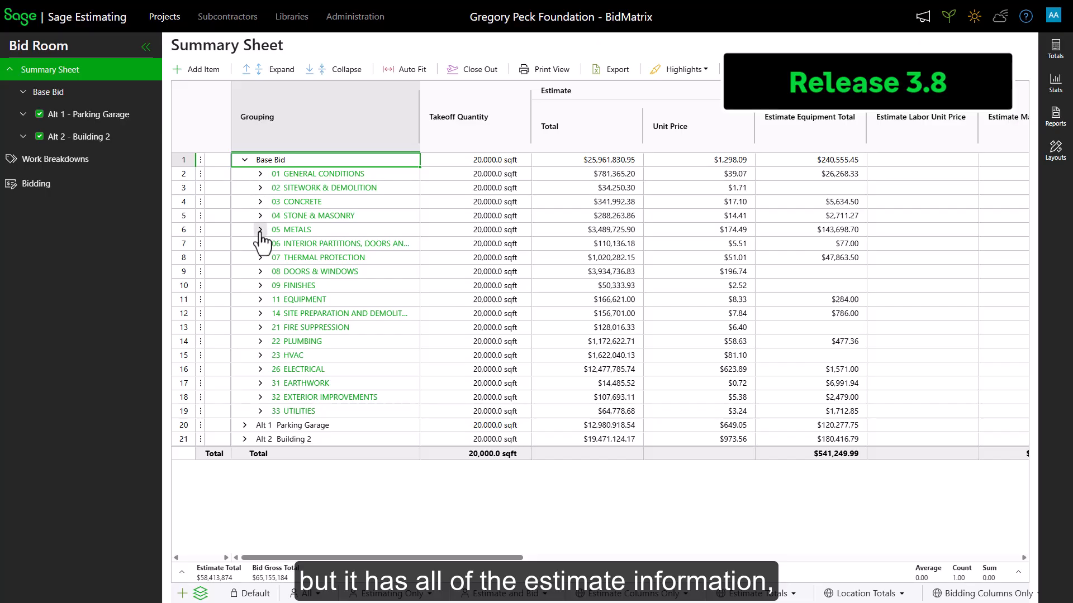
click(260, 230)
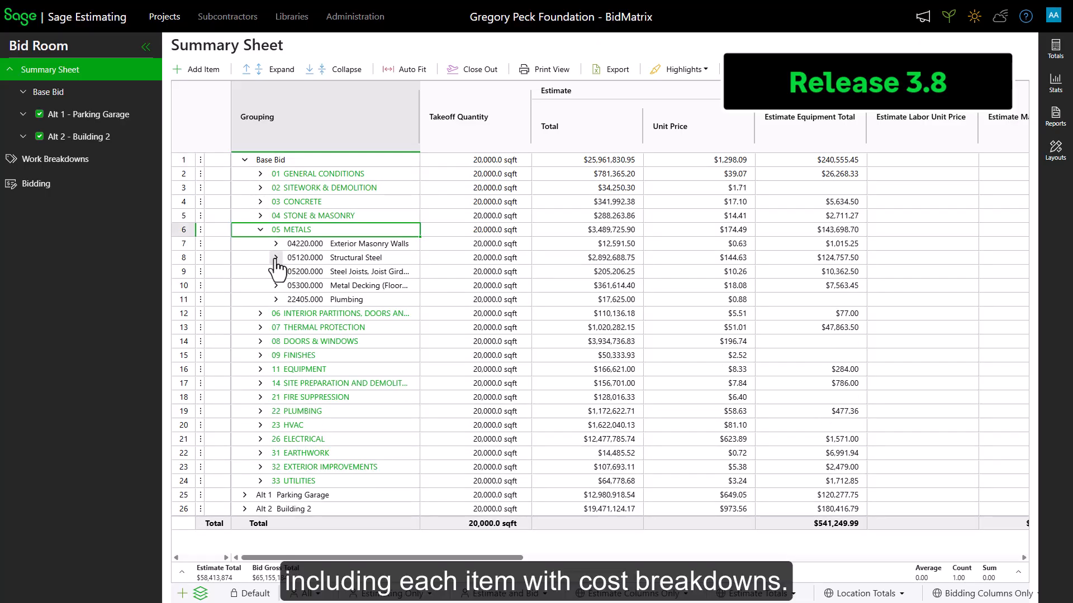
click(276, 258)
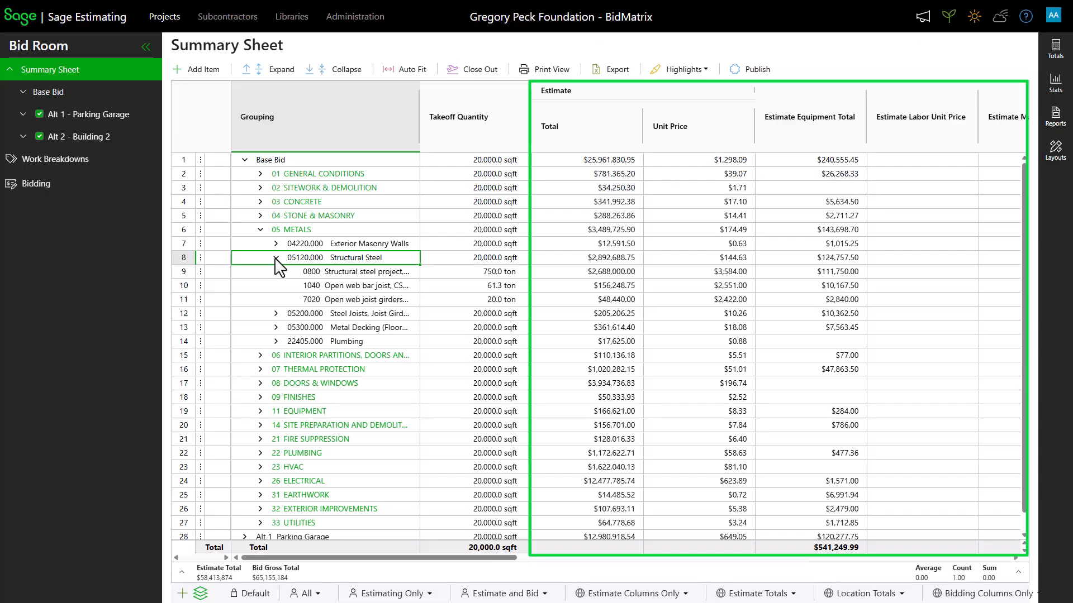
drag(288, 557, 640, 558)
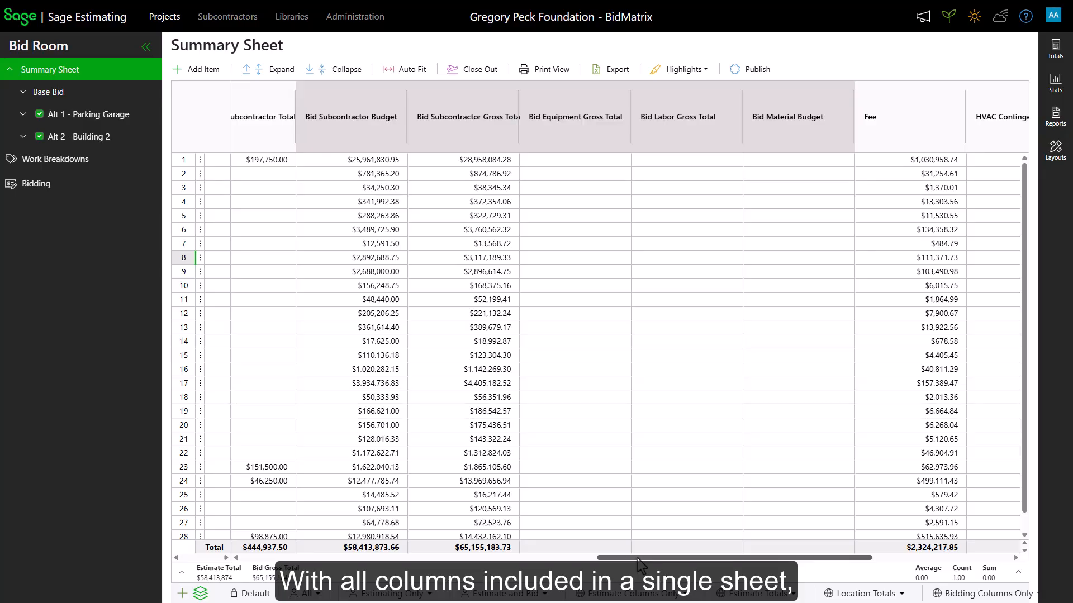
scroll(636, 559, left, 10)
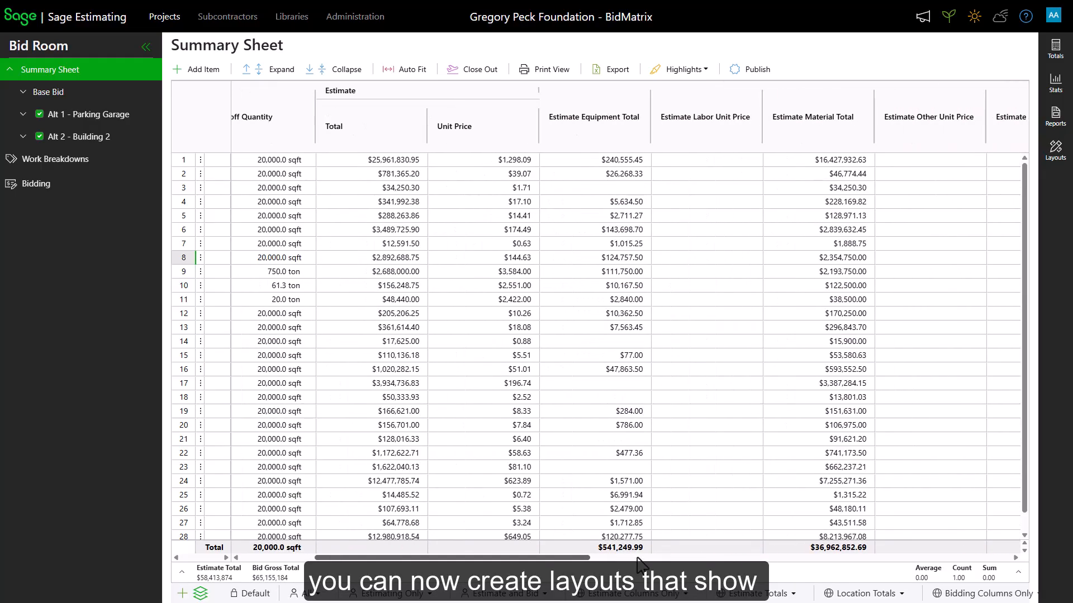
scroll(641, 566, left, 2)
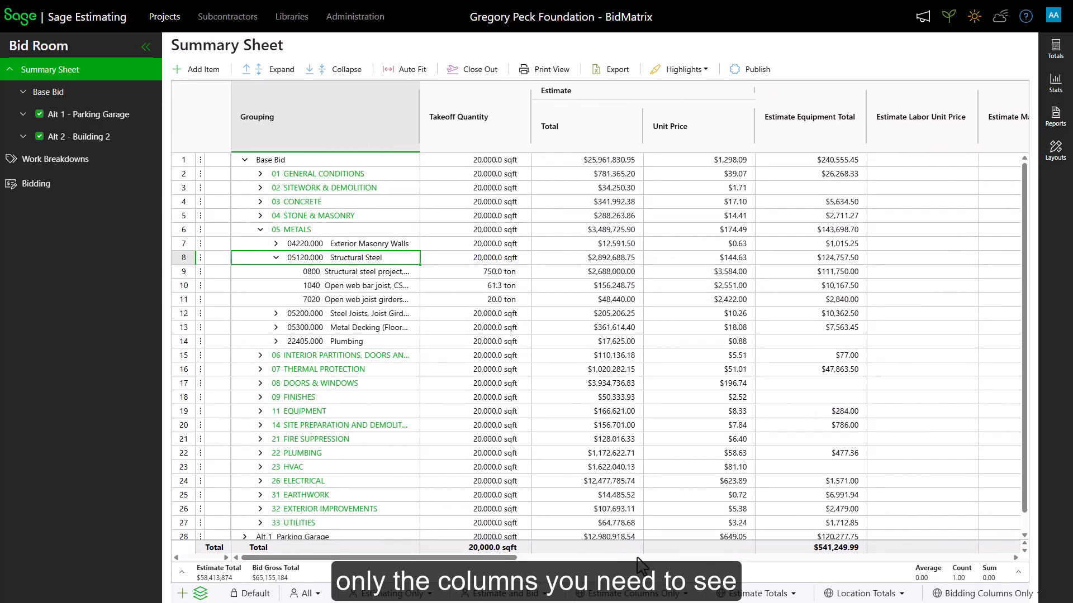
- Show the available layouts and apply the Estimating Only layout to the Summary Sheet
click(1055, 151)
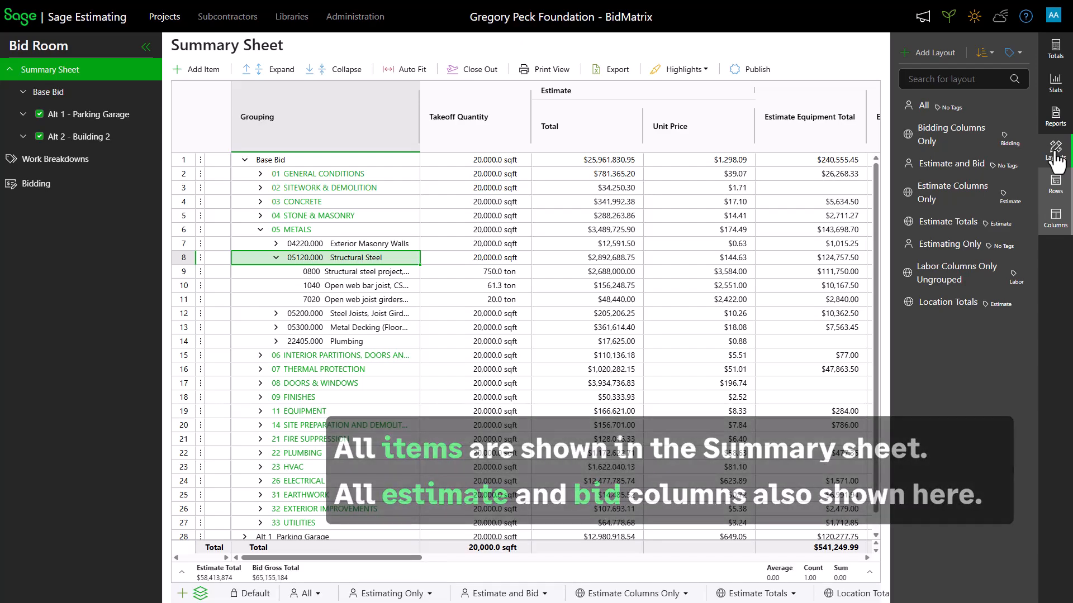
click(960, 252)
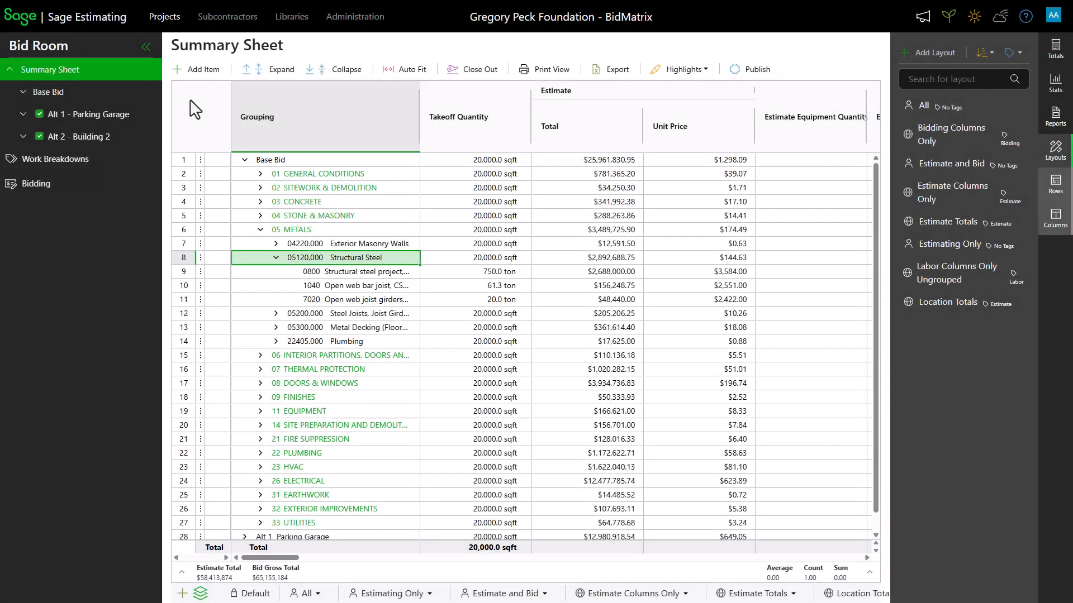
- Review the fields and work breakdown assignments offered for a new item without adding one
click(212, 71)
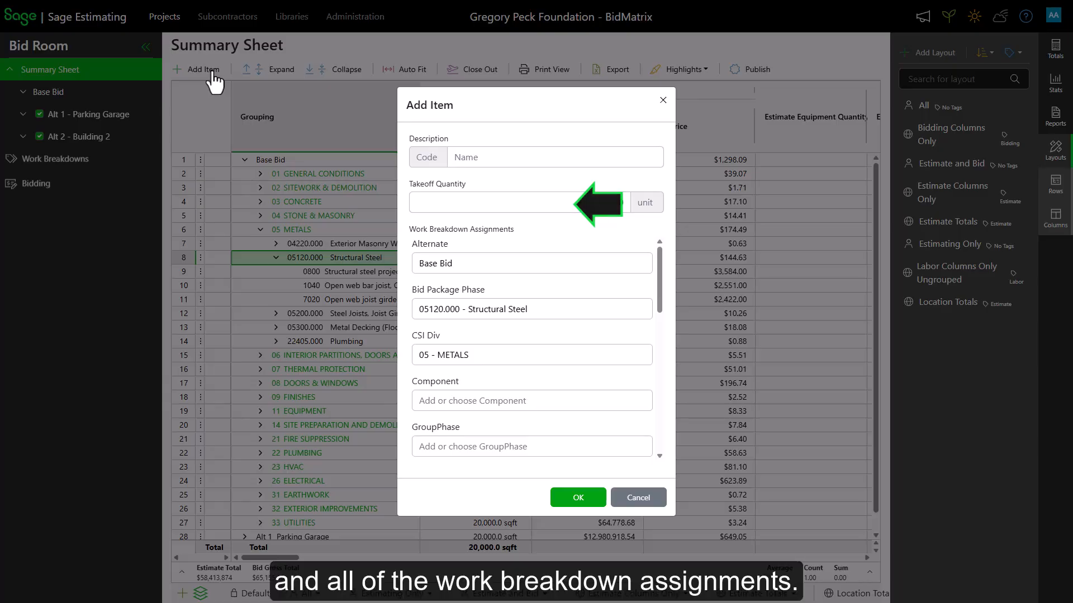
drag(659, 291, 658, 424)
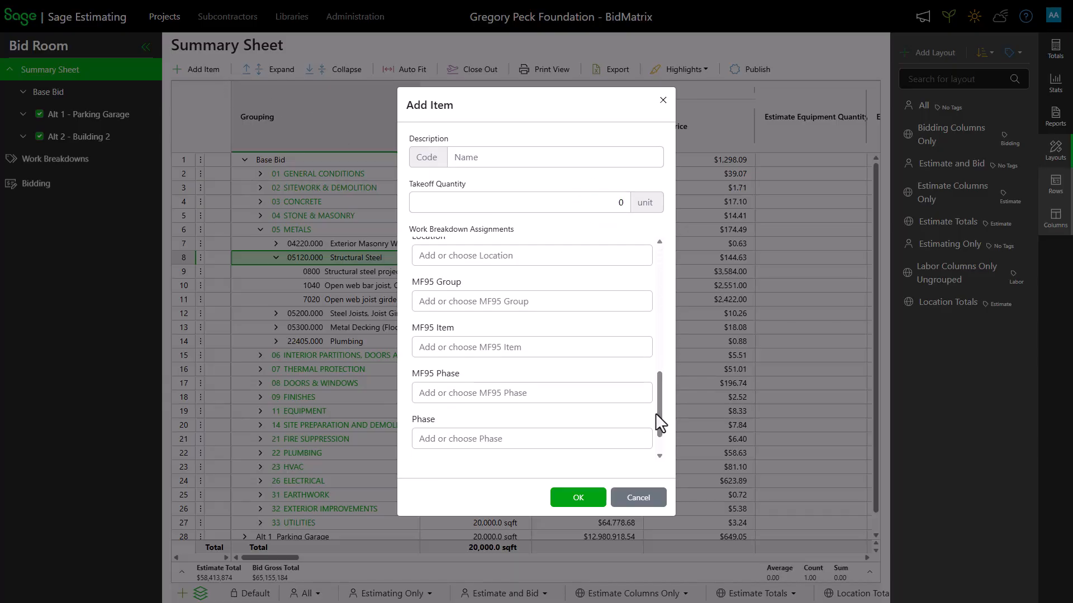
click(638, 497)
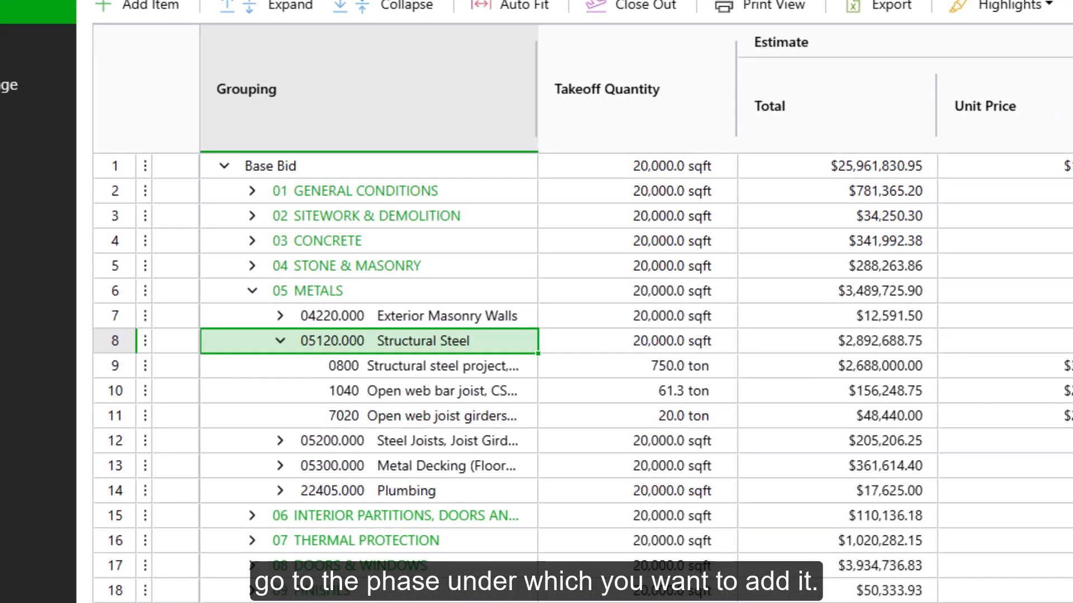
- Insert an item below 7020 Open web joist girders, searching for "open web" and choosing 8000 - Open web trusses
click(94, 439)
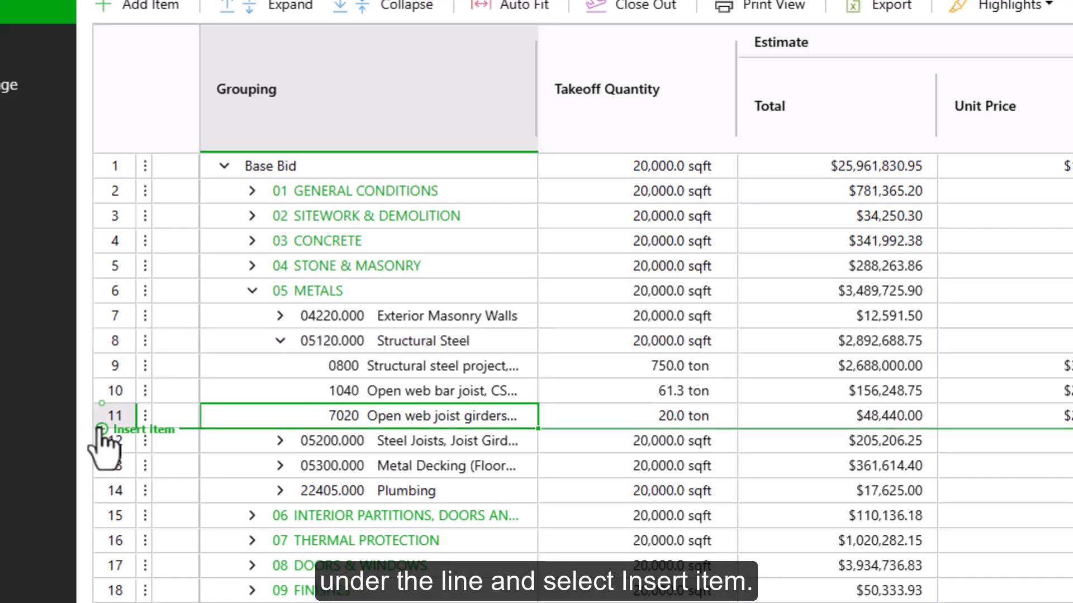
click(102, 429)
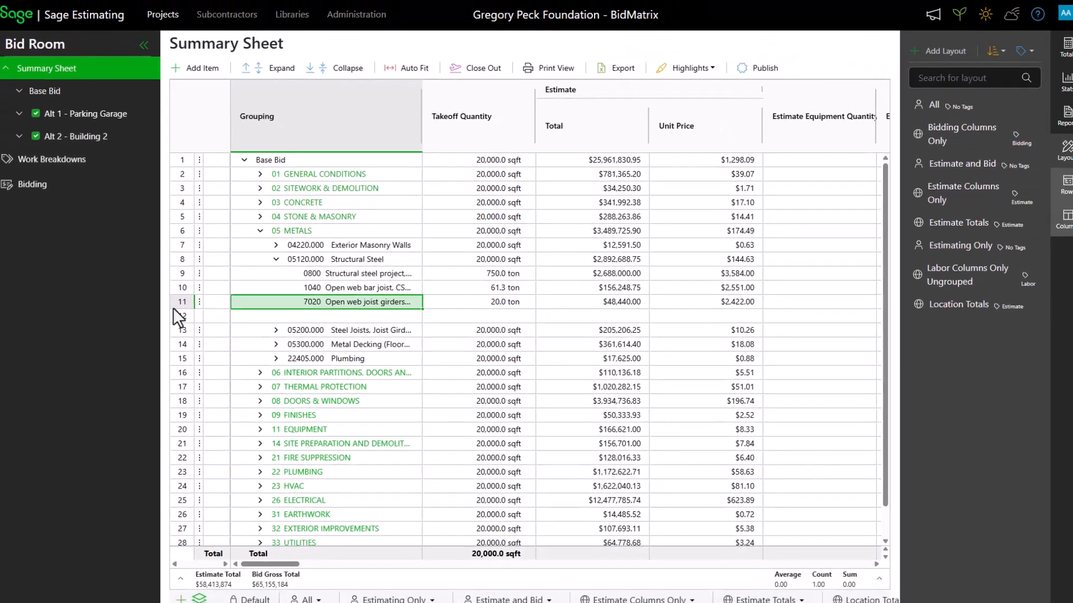
key(Down)
text(open)
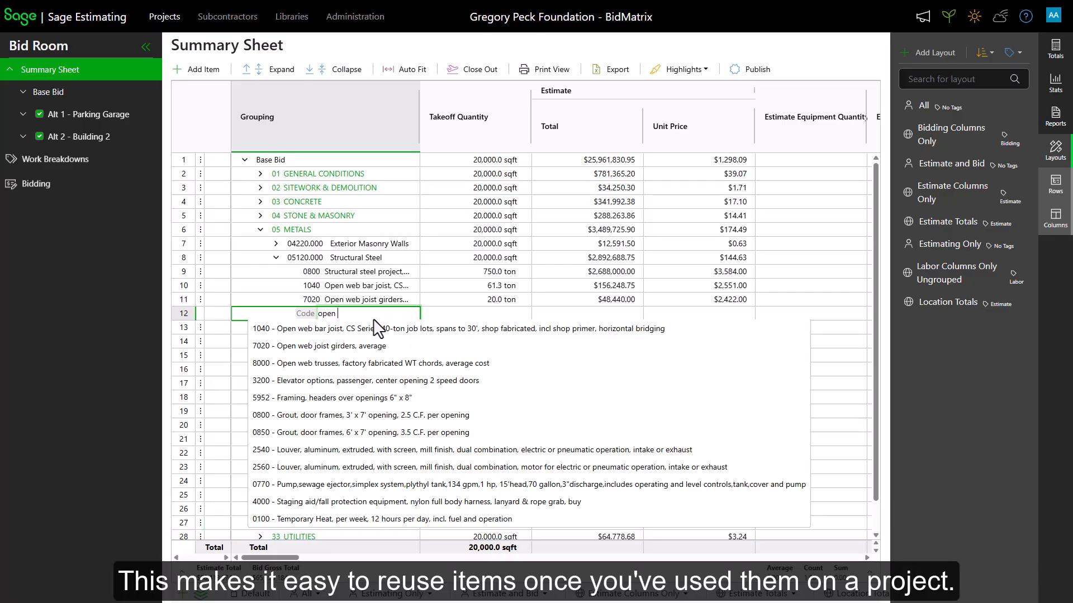
text(web)
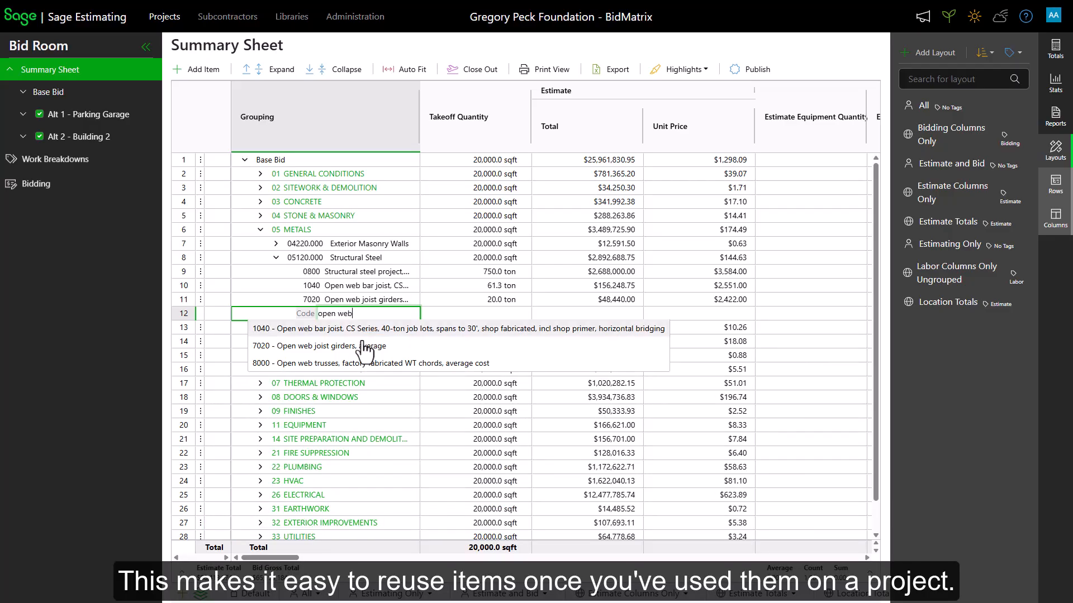
click(351, 363)
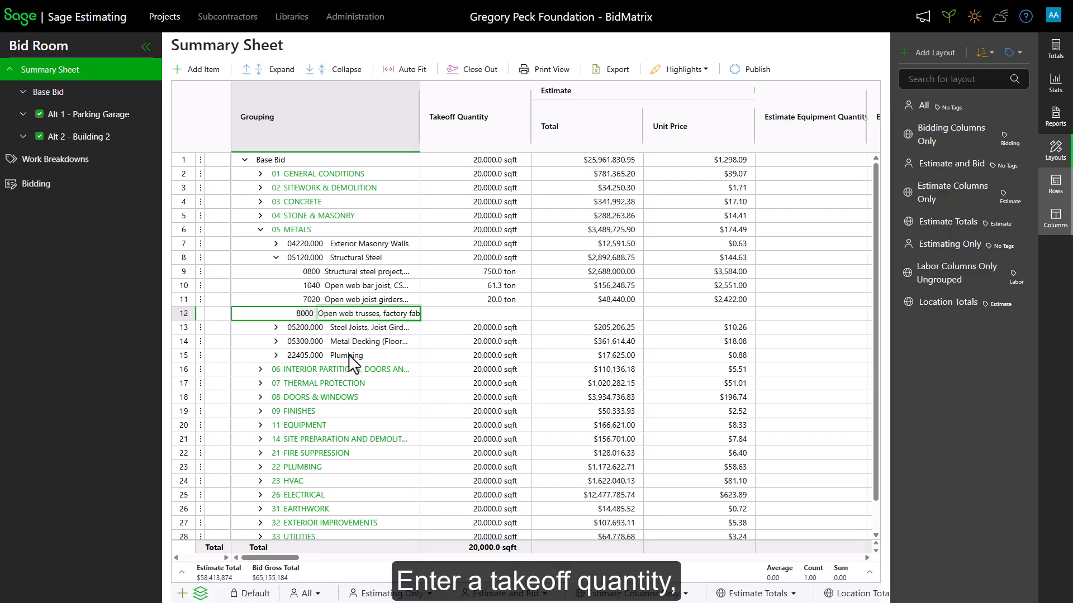
- Set the takeoff quantity of the Open web trusses item to 35 ea
click(484, 314)
double_click(497, 314)
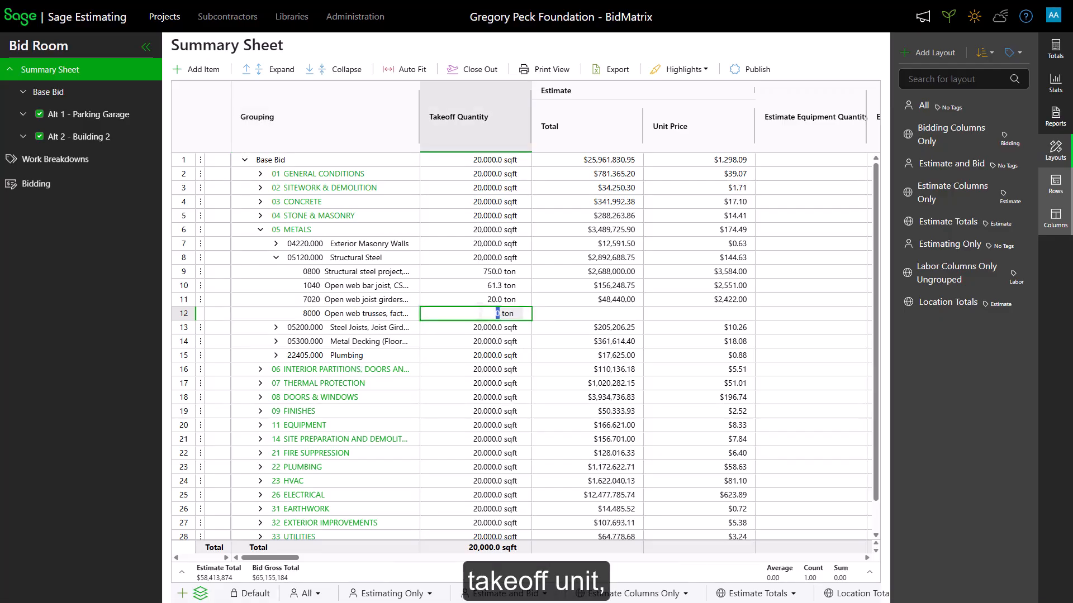
text(35)
key(Tab)
text(ea)
key(Return)
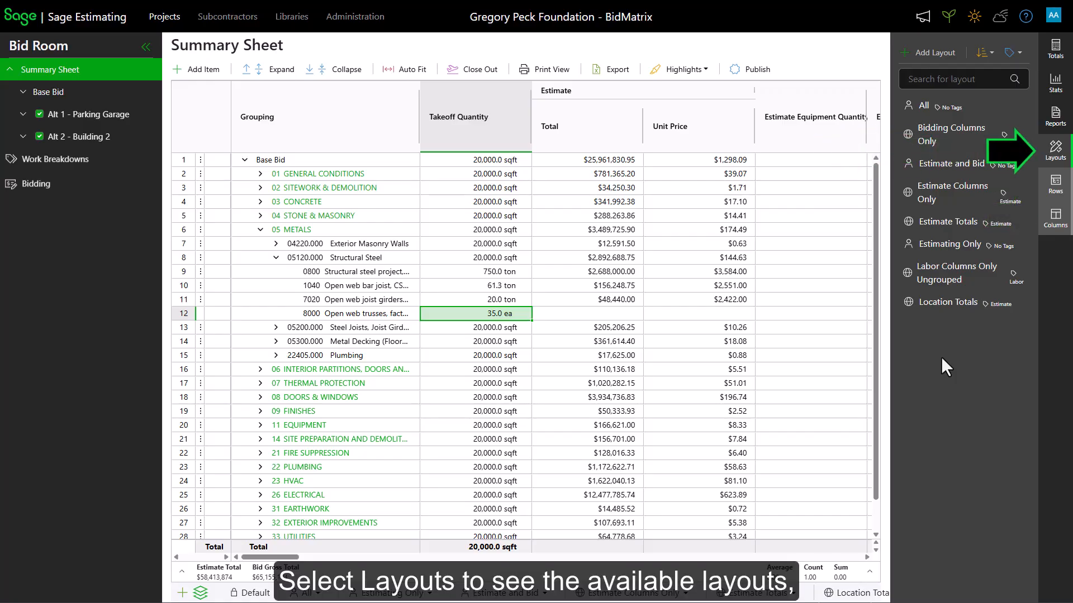
- Change the third row grouping level to GroupPhase and remove that level, leaving only Alternate and CSI Div
click(1057, 198)
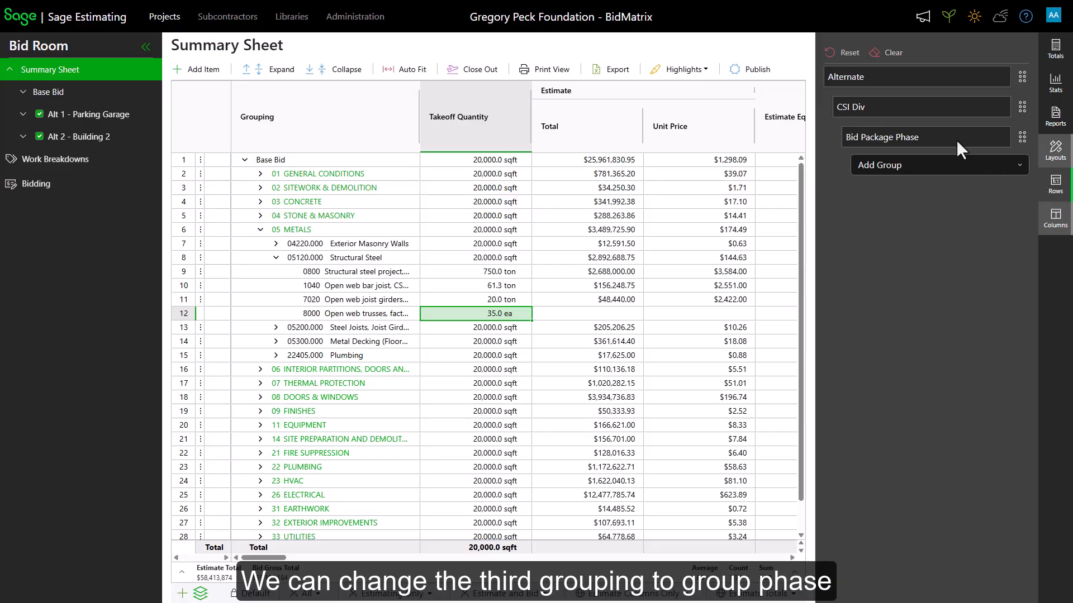
click(998, 137)
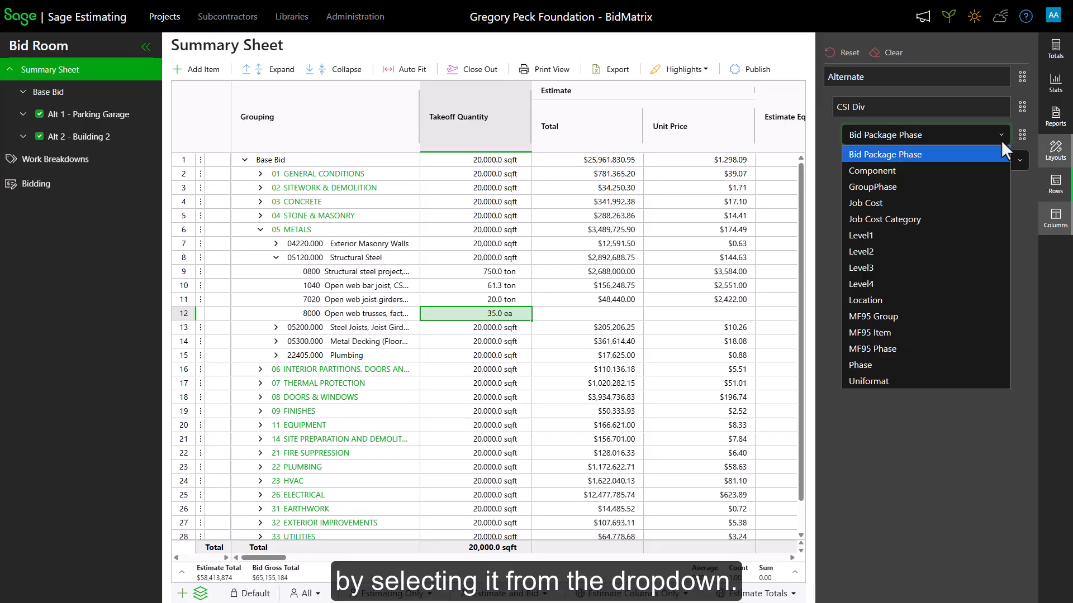
click(967, 187)
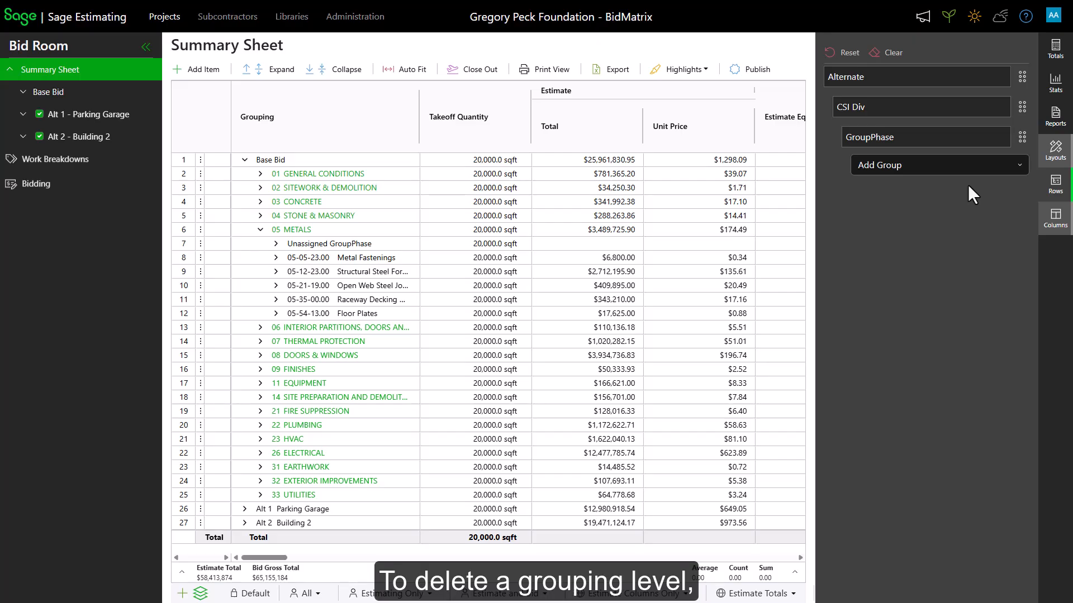
mouse_move(995, 136)
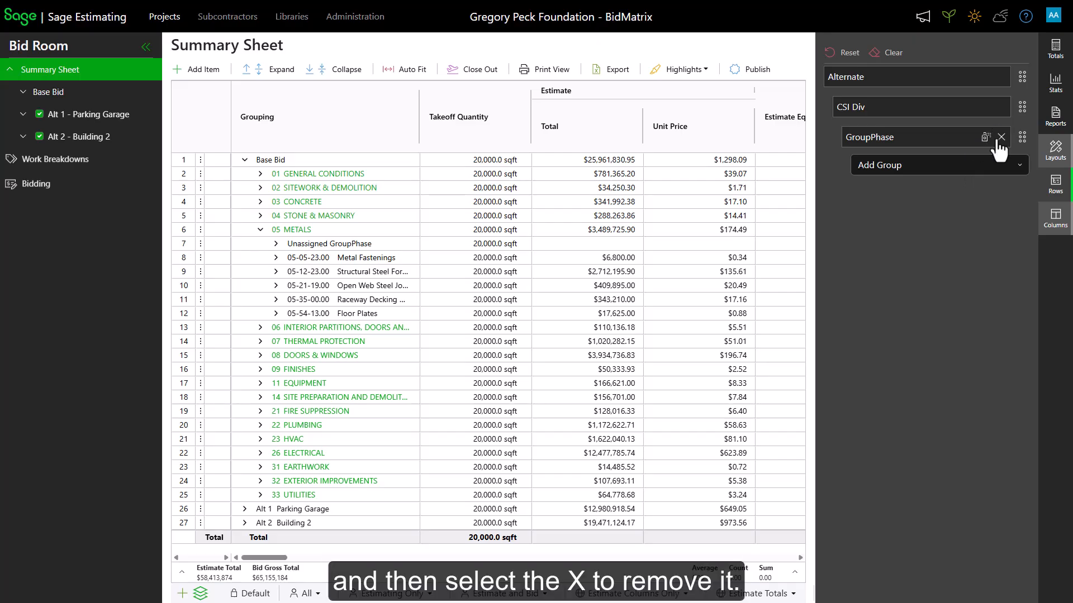
click(1000, 138)
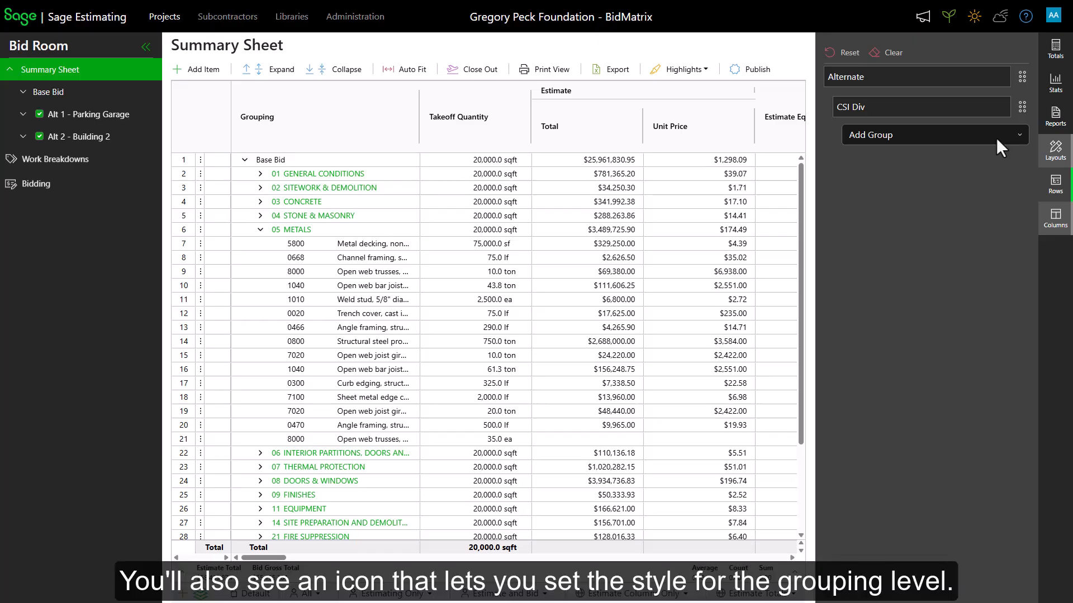
- Give the Alternate grouping level a light green background color
mouse_move(961, 76)
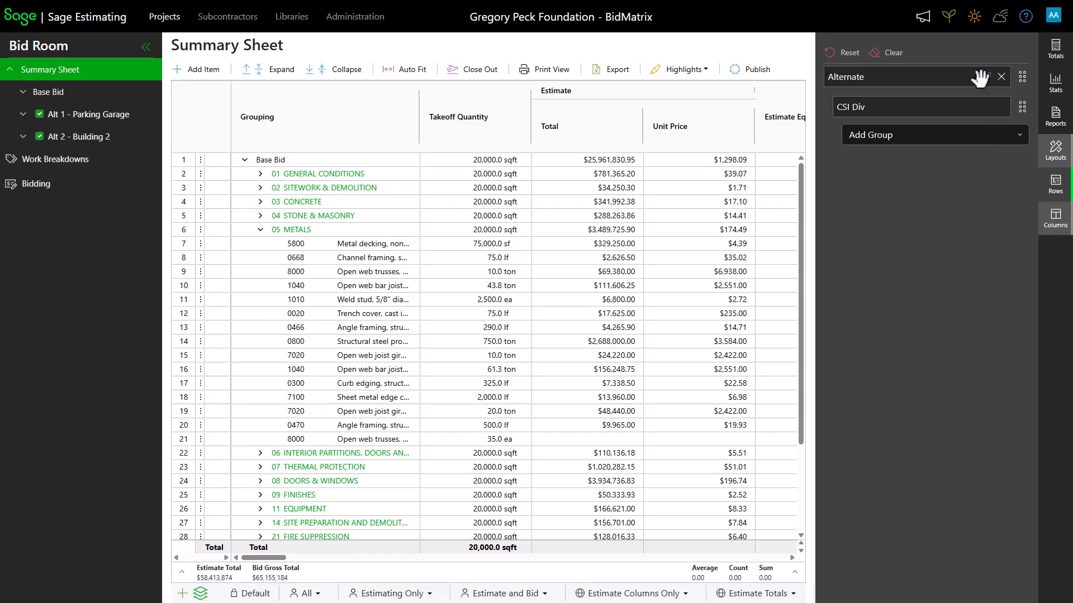
click(986, 77)
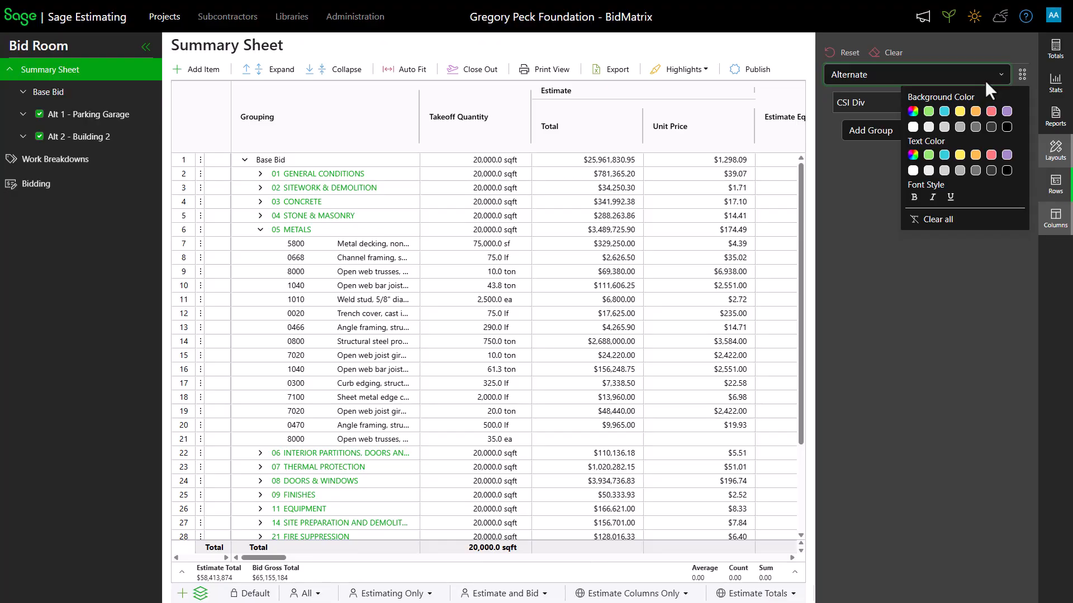
click(928, 112)
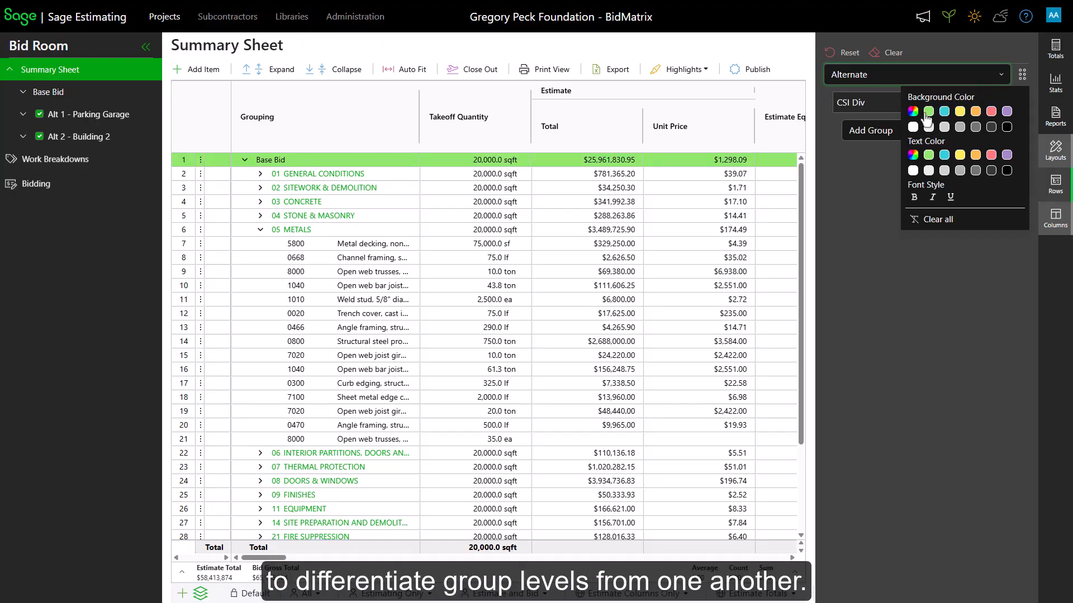
click(922, 263)
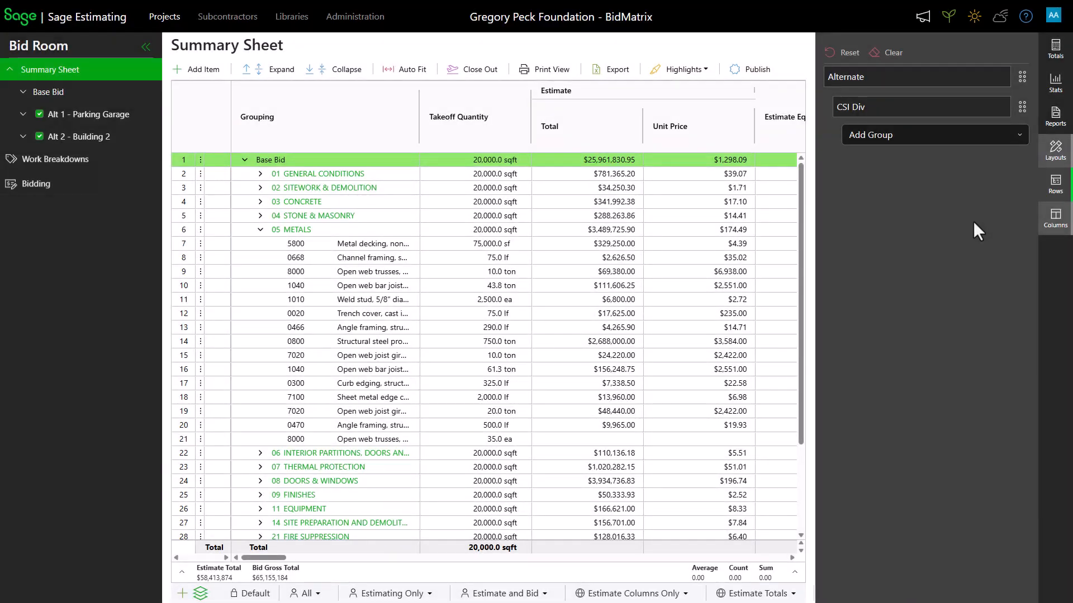
- Hide the Takeoff Quantity column in the layout and make it visible again
click(1042, 215)
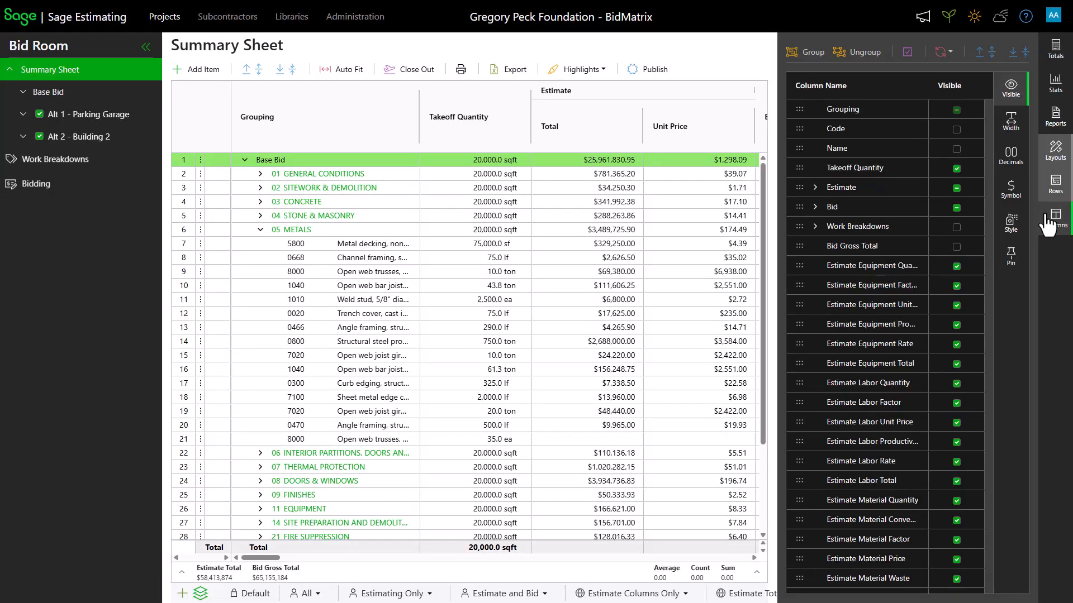
click(956, 169)
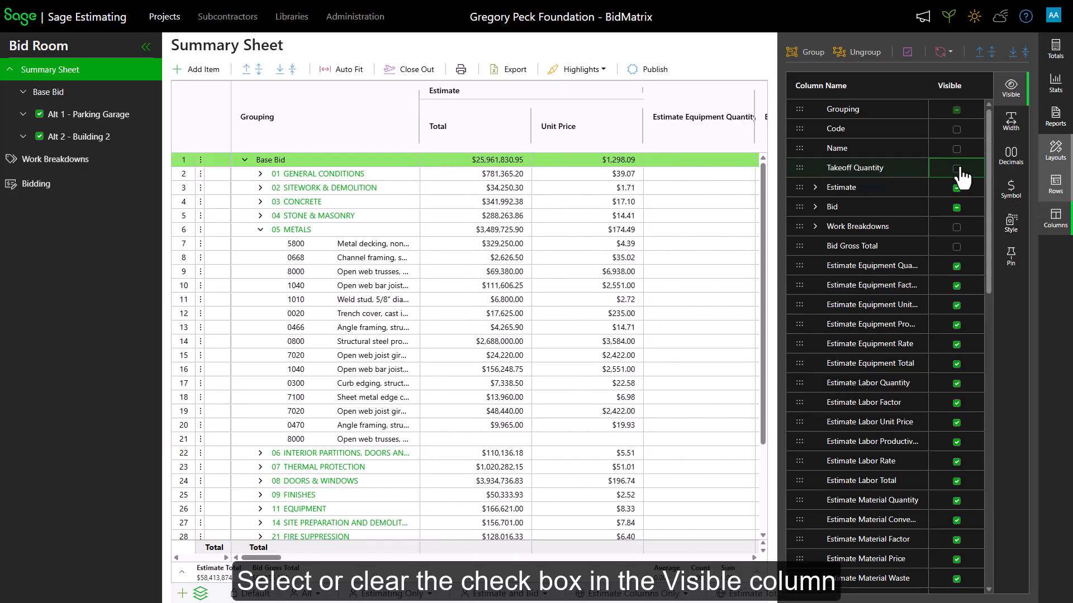
click(956, 169)
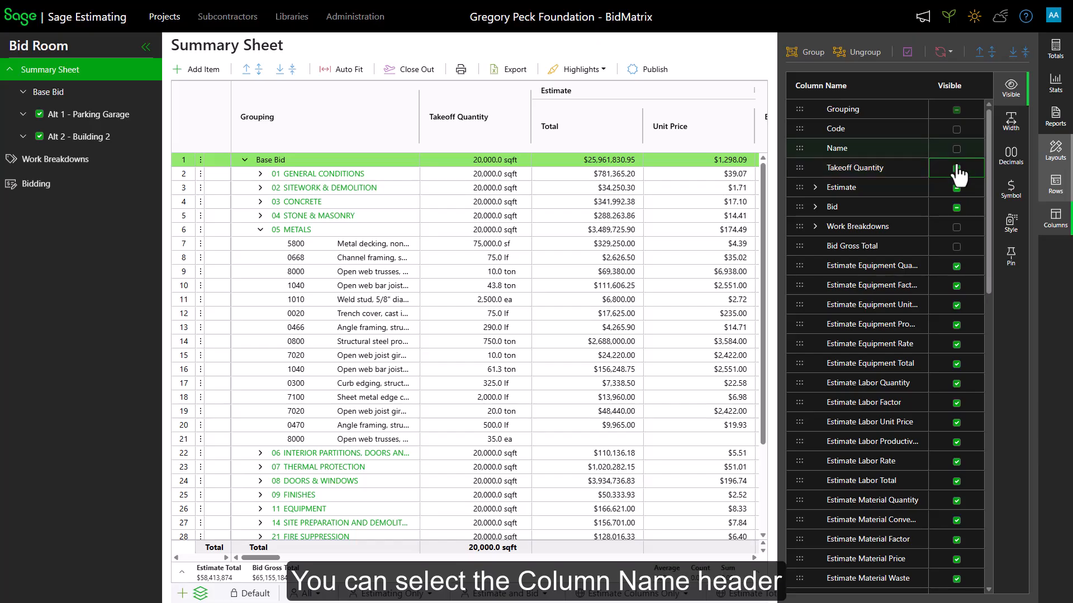
- Sort the layout's column list by column name and re-sort it by visibility
click(874, 97)
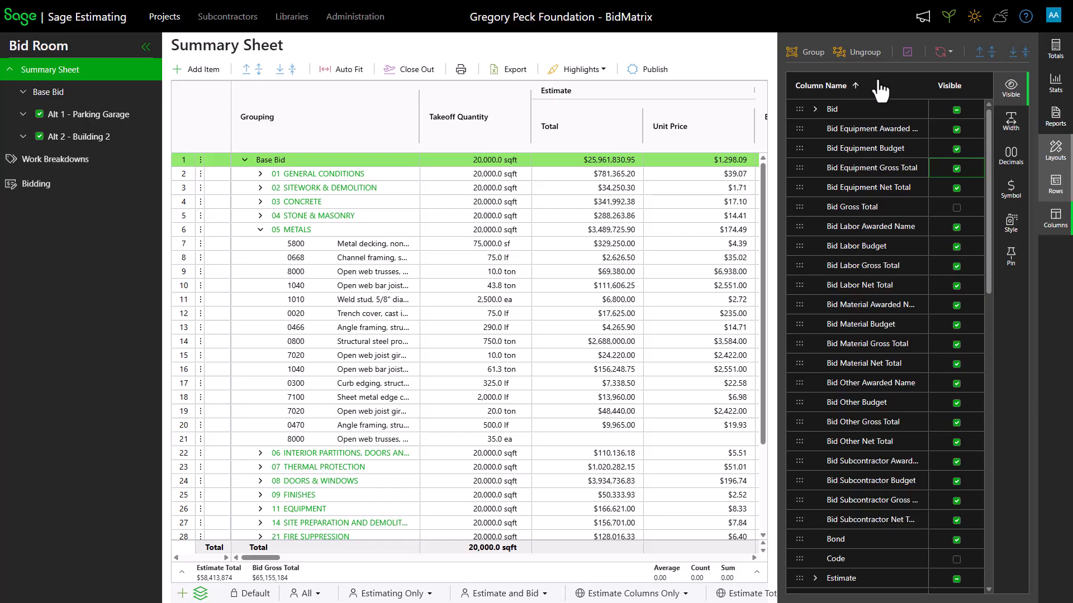
click(973, 94)
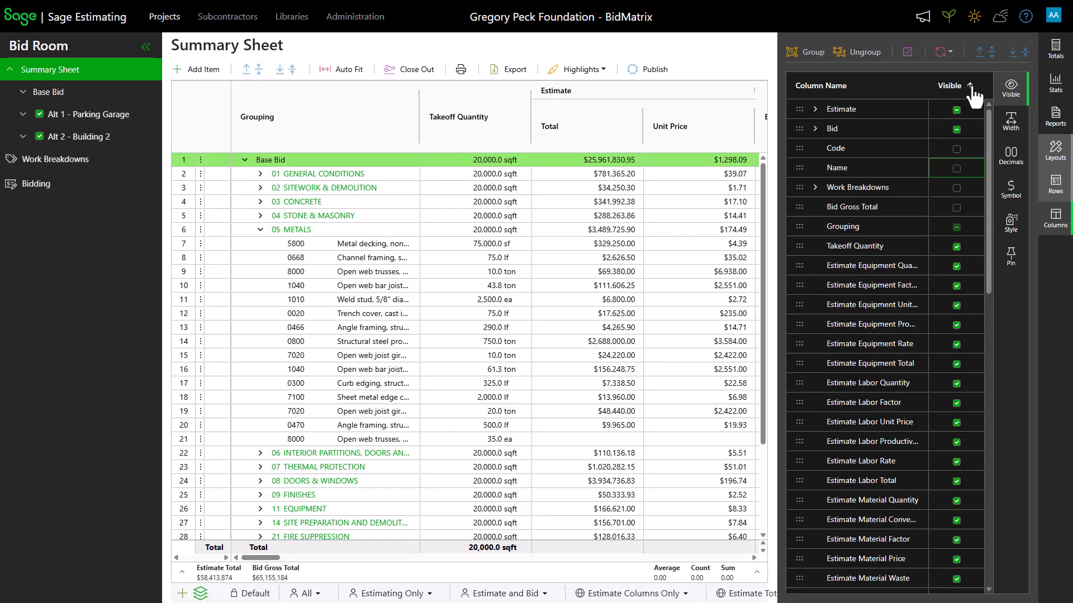
- Group the Fee, HVAC Contingency, OH&P, Insurance and Bond columns together
click(909, 55)
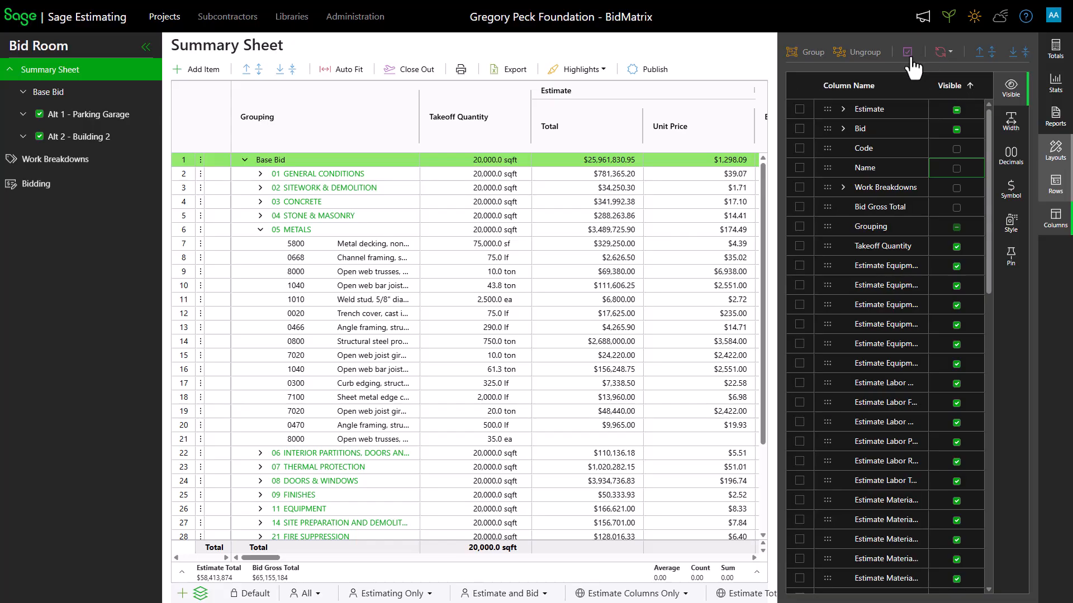
drag(986, 182, 1000, 477)
click(799, 506)
click(799, 525)
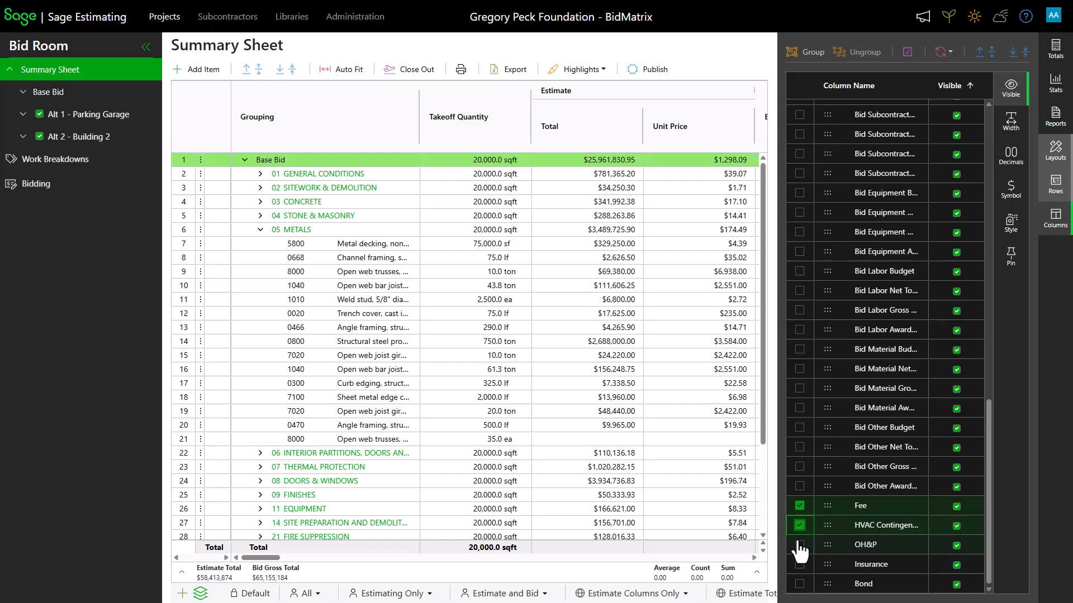
click(800, 545)
click(799, 565)
click(799, 584)
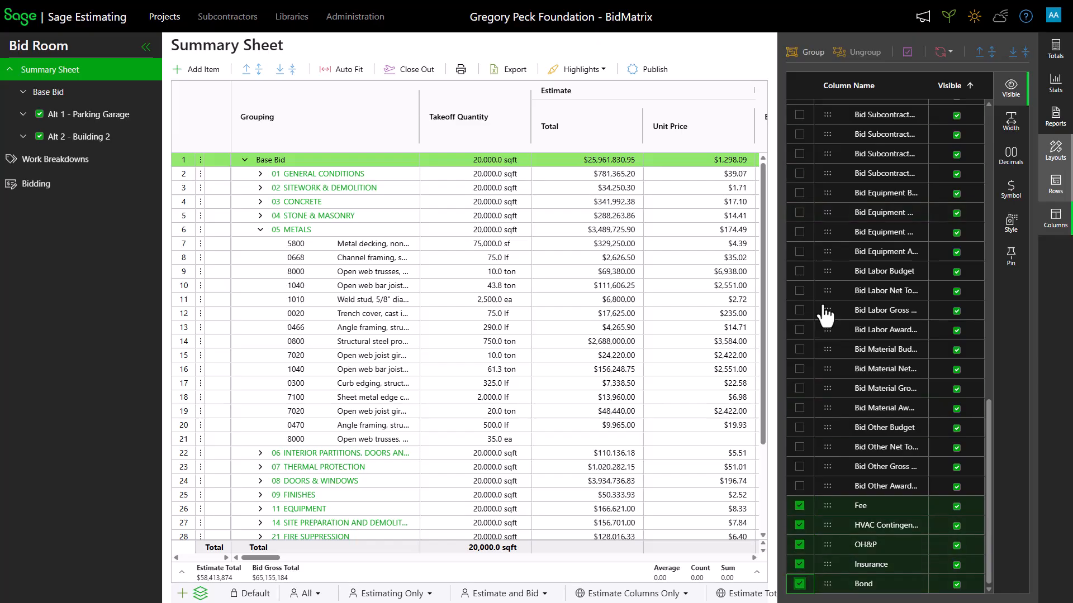
click(810, 56)
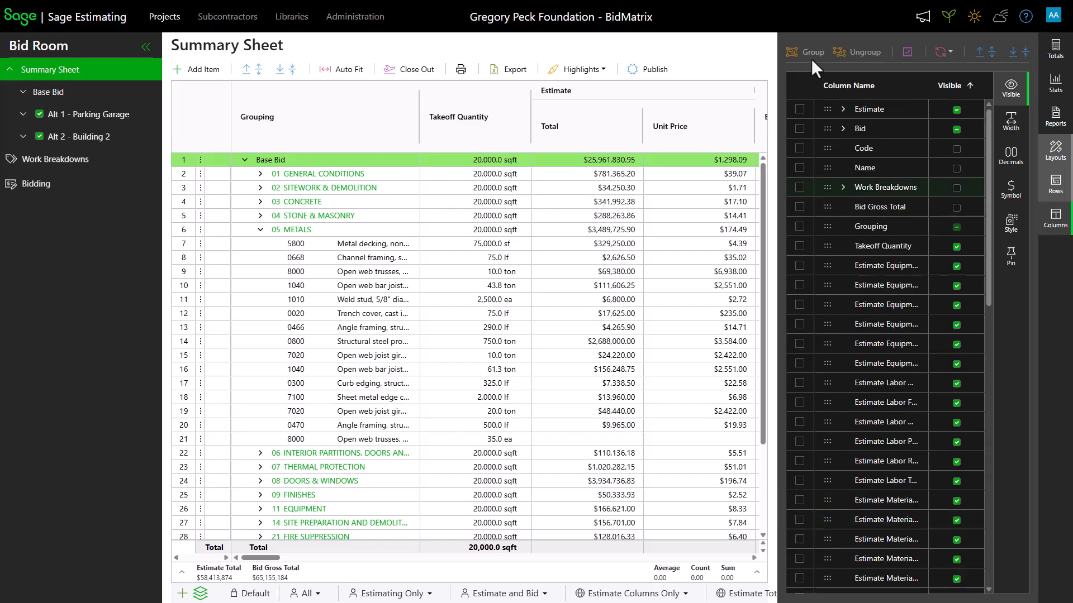
- Name the new column group Misc
double_click(896, 584)
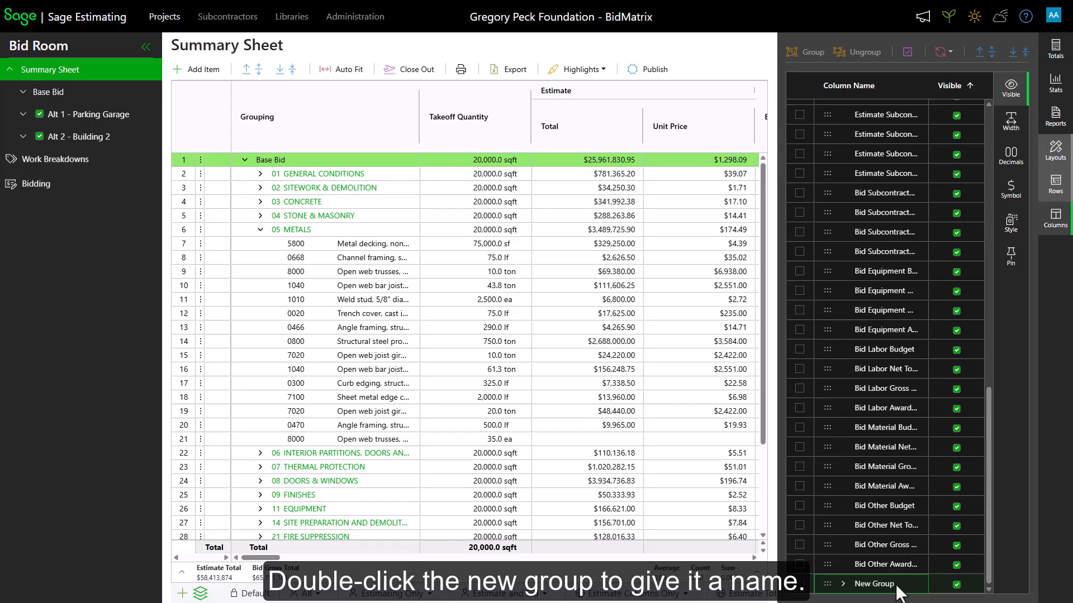
text(Misc)
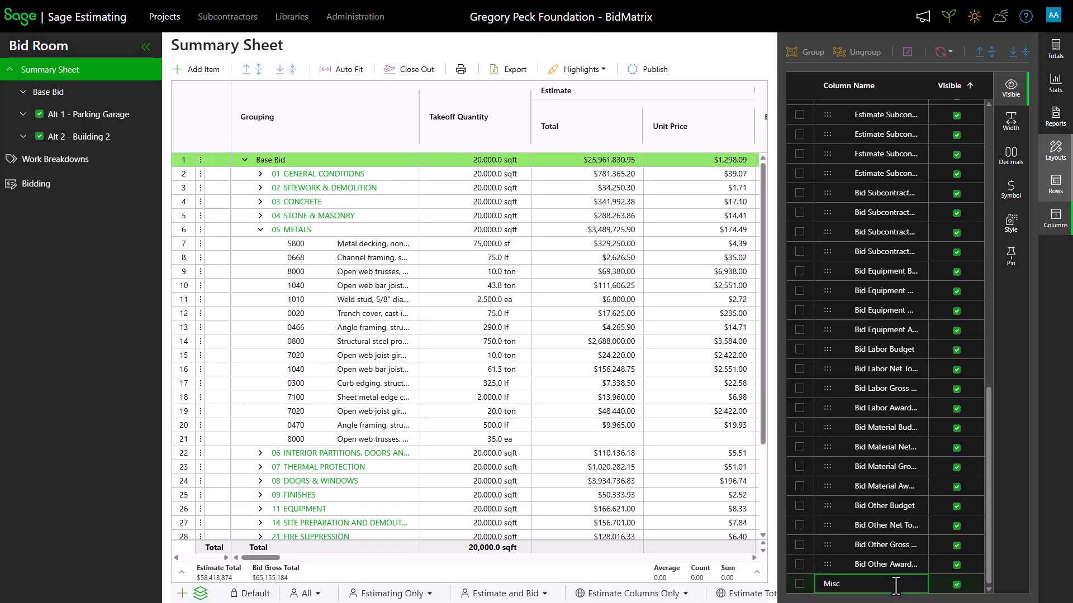
key(Return)
- Review the Misc group heading above its columns in the Summary Sheet, and ungroup those columns
click(682, 560)
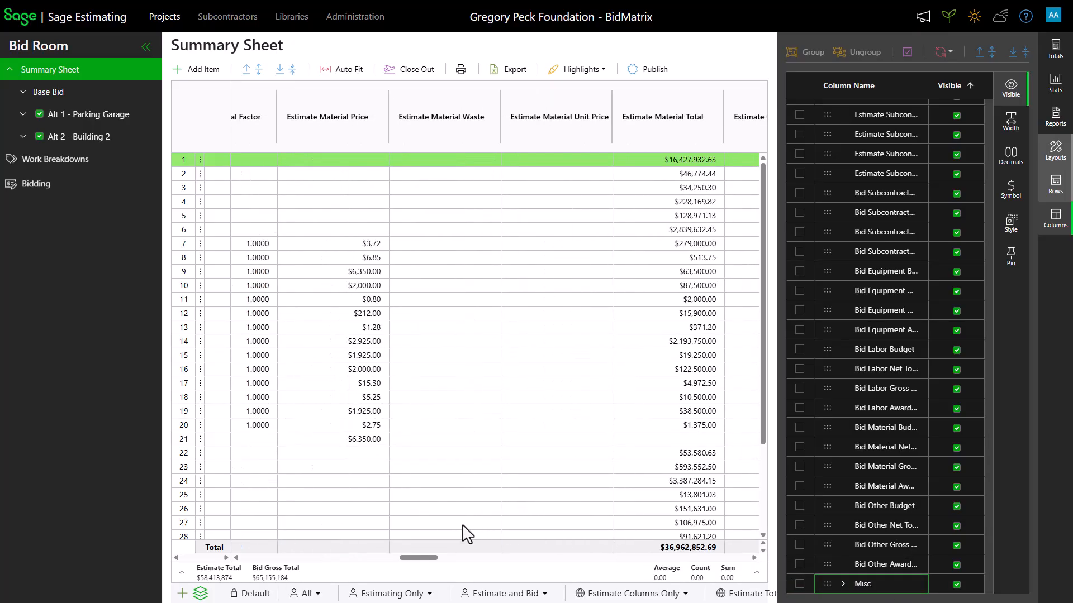
drag(438, 558, 722, 571)
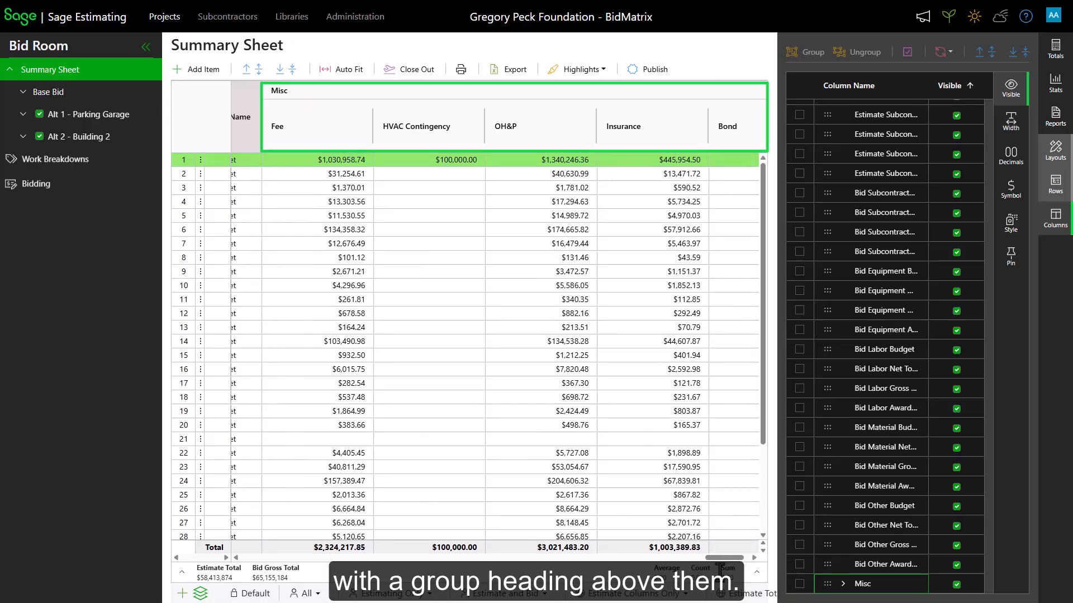
click(907, 54)
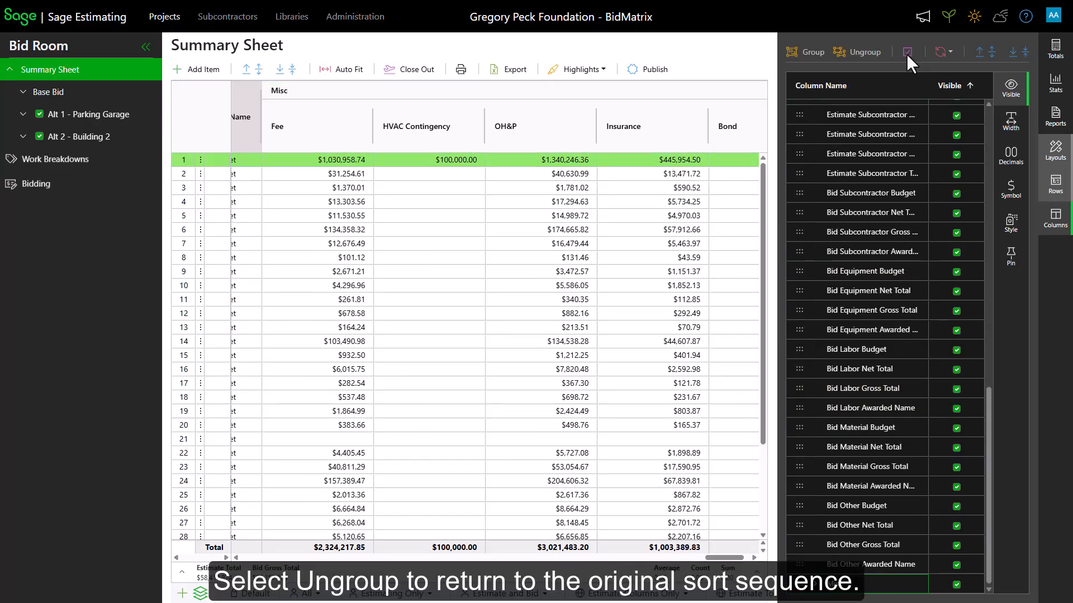
click(865, 53)
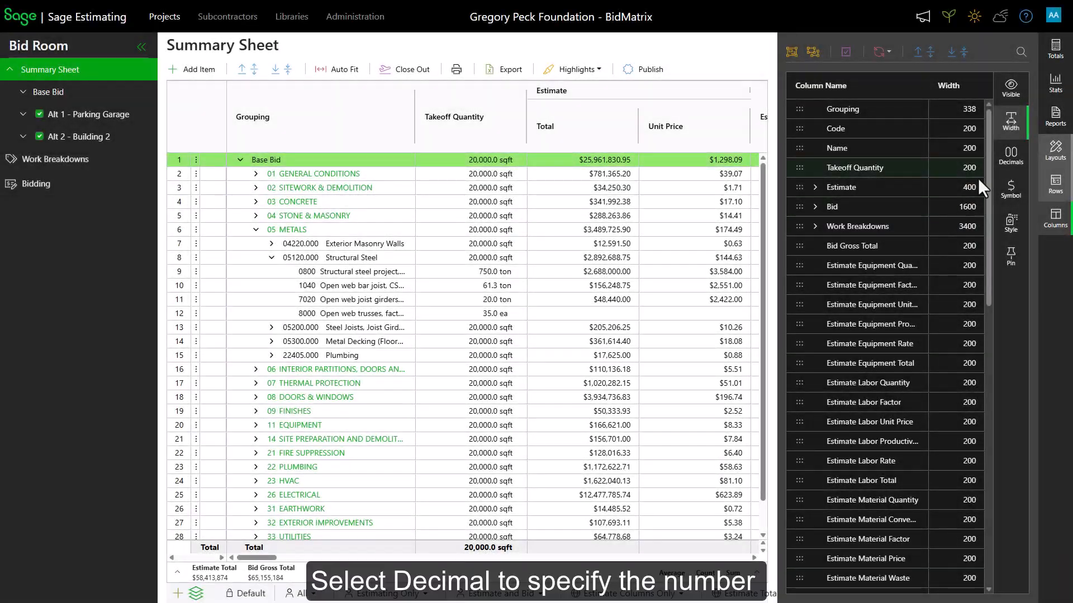
- Set the Takeoff Quantity column to display 3 decimals
click(1010, 159)
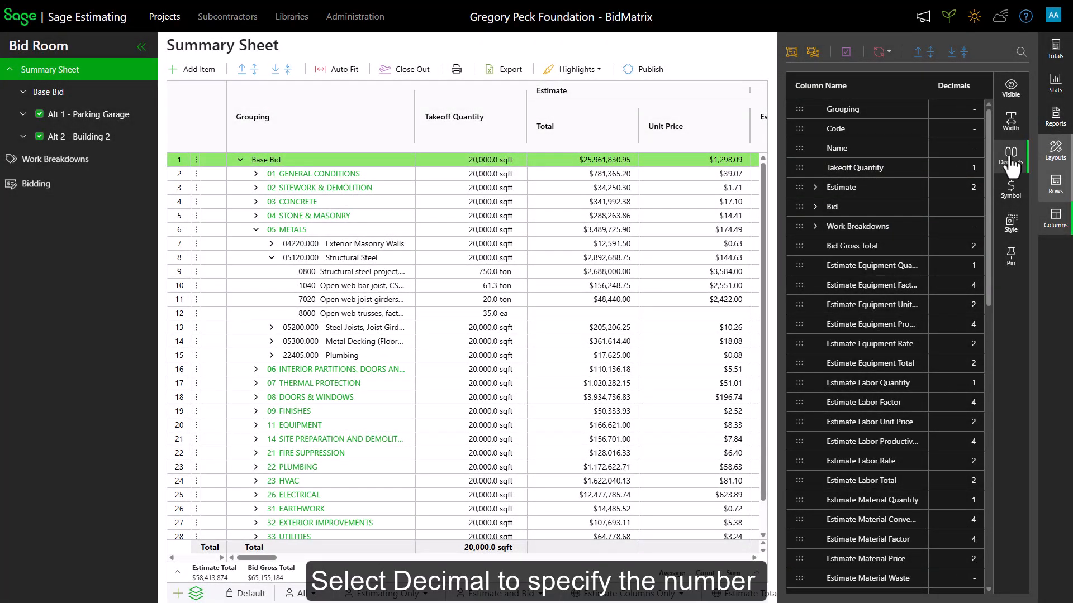
click(965, 167)
text(3)
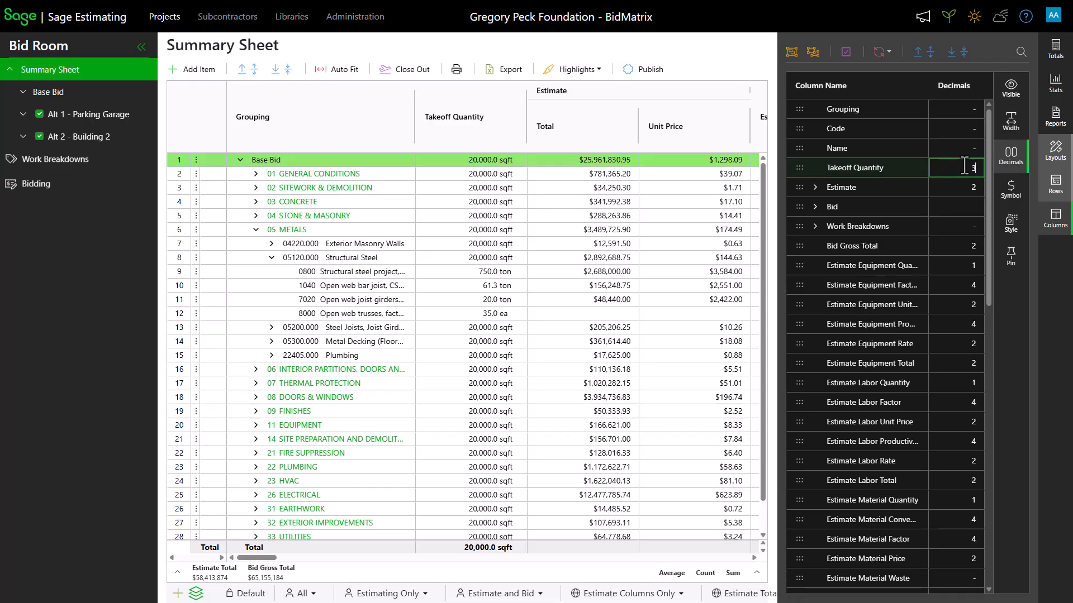
key(Tab)
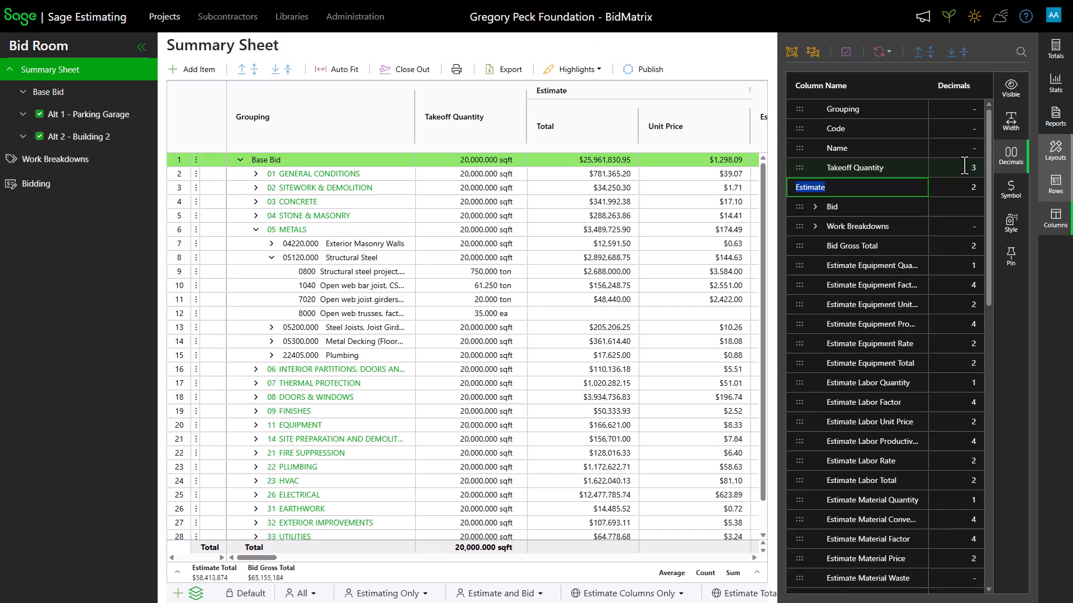
- Widen the Grouping column in the sheet header, and set its exact width to 400
click(1008, 128)
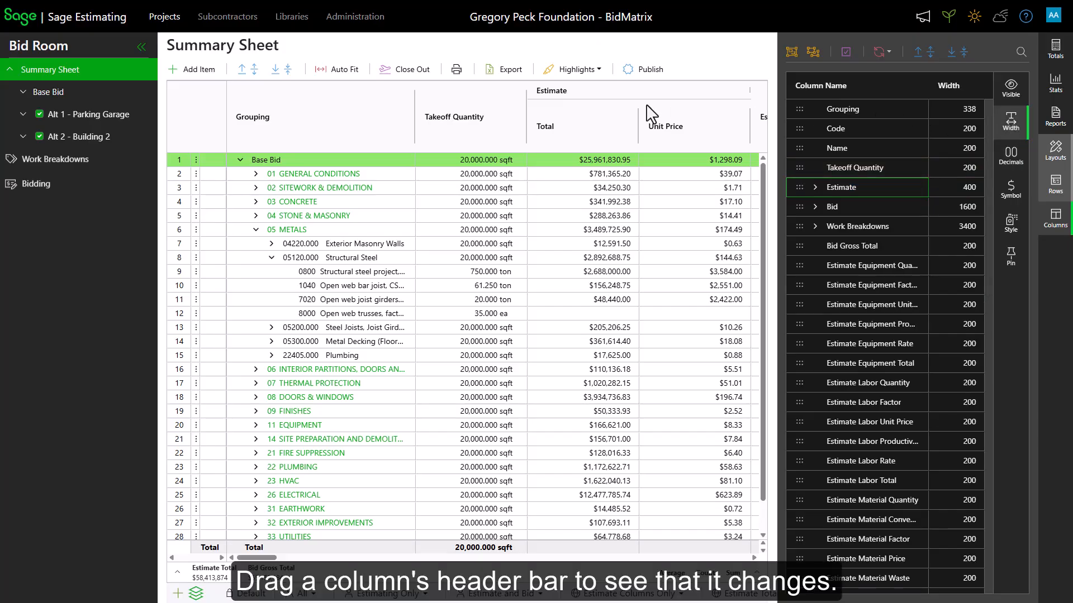
drag(415, 99, 461, 102)
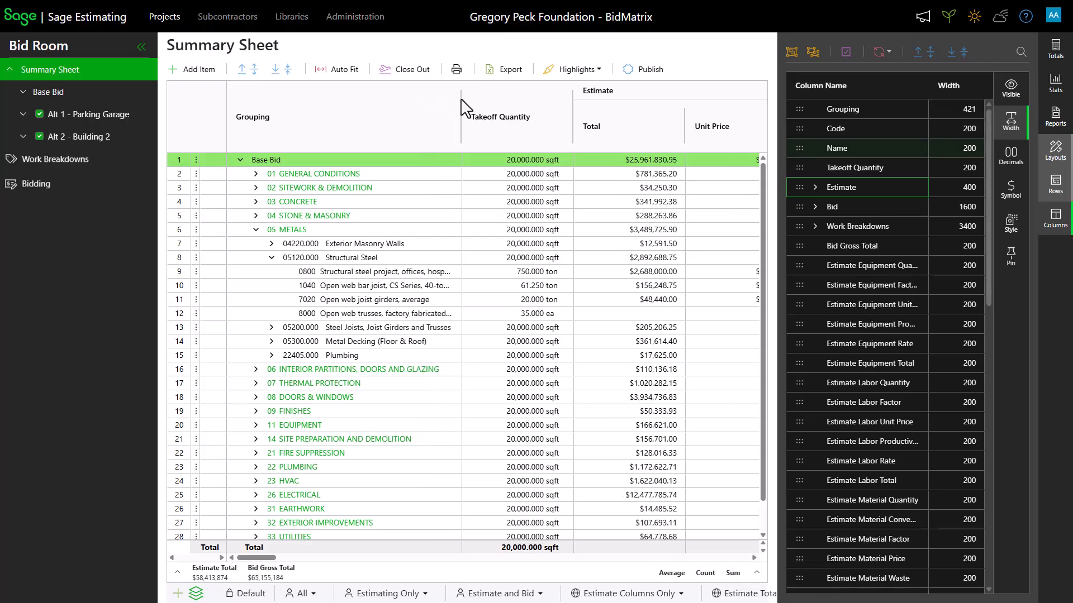
click(949, 112)
text(400)
key(Tab)
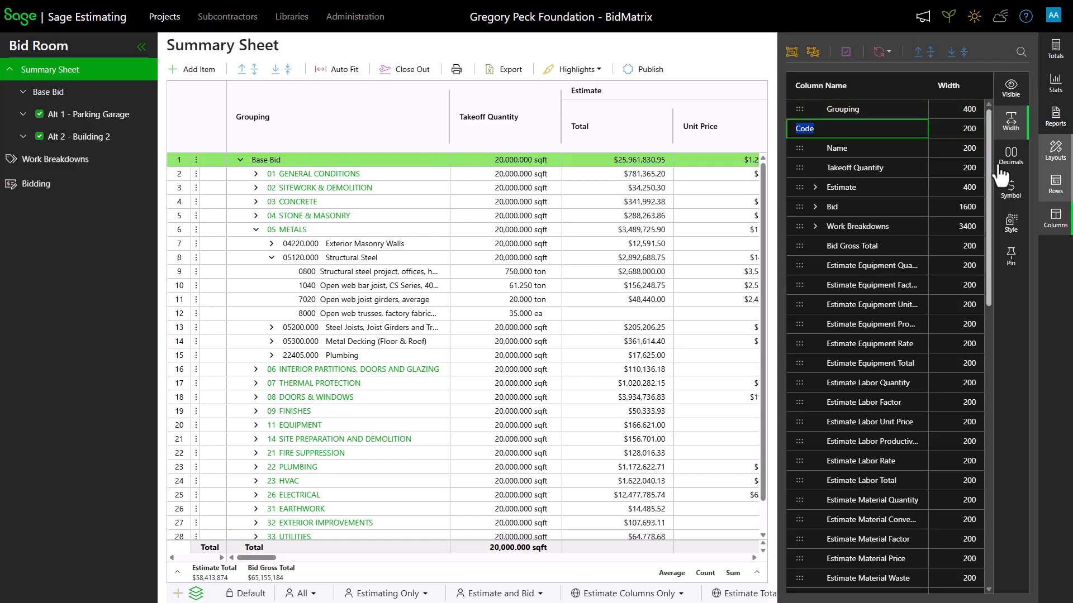
- Turn off the currency symbol for the Estimate Total column and turn it back on
click(1011, 189)
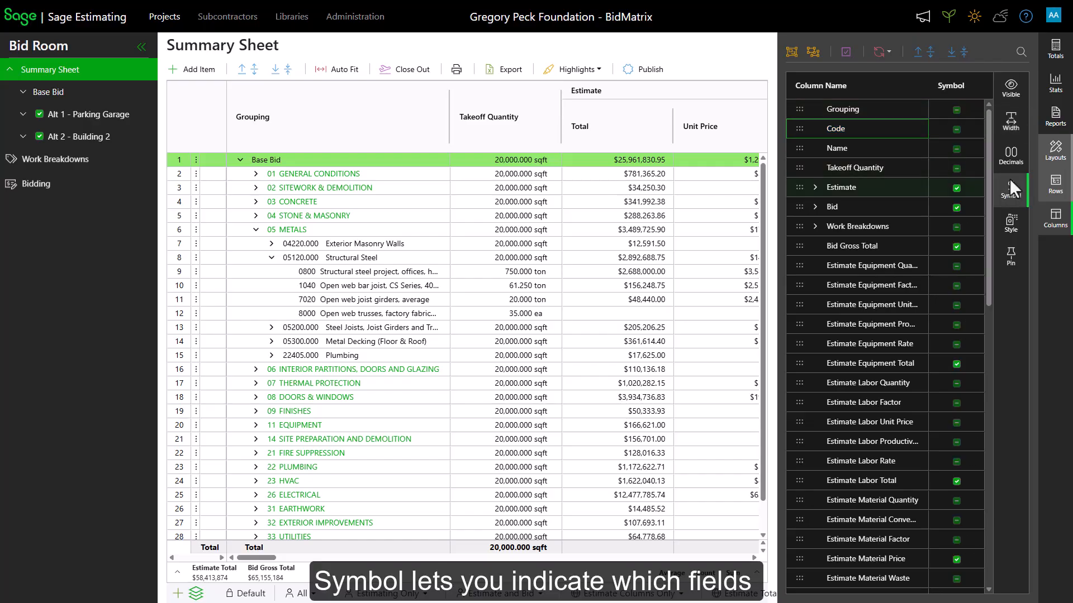
click(816, 187)
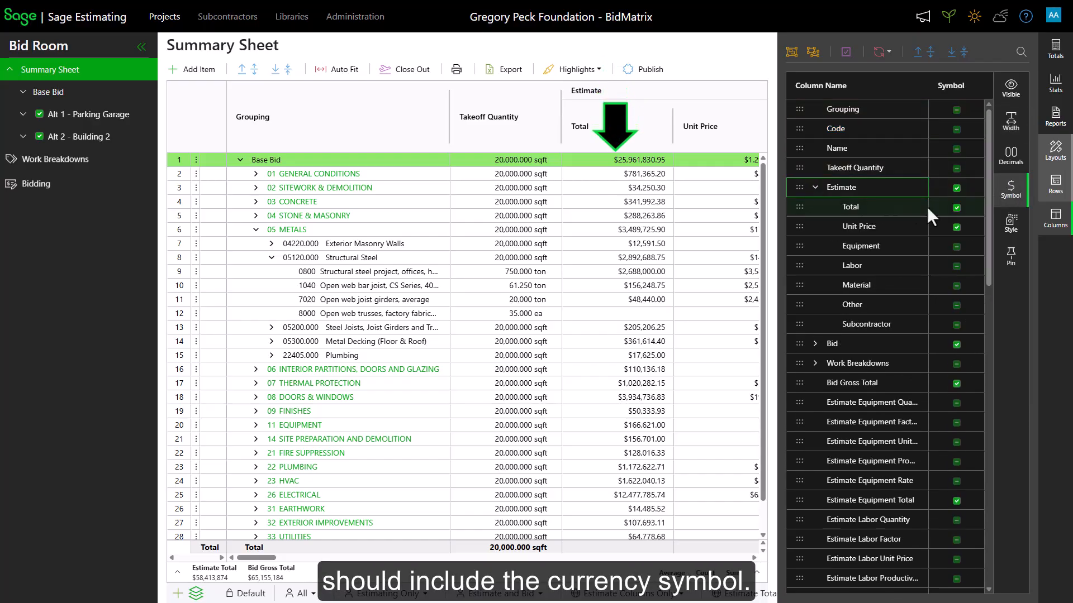
click(957, 208)
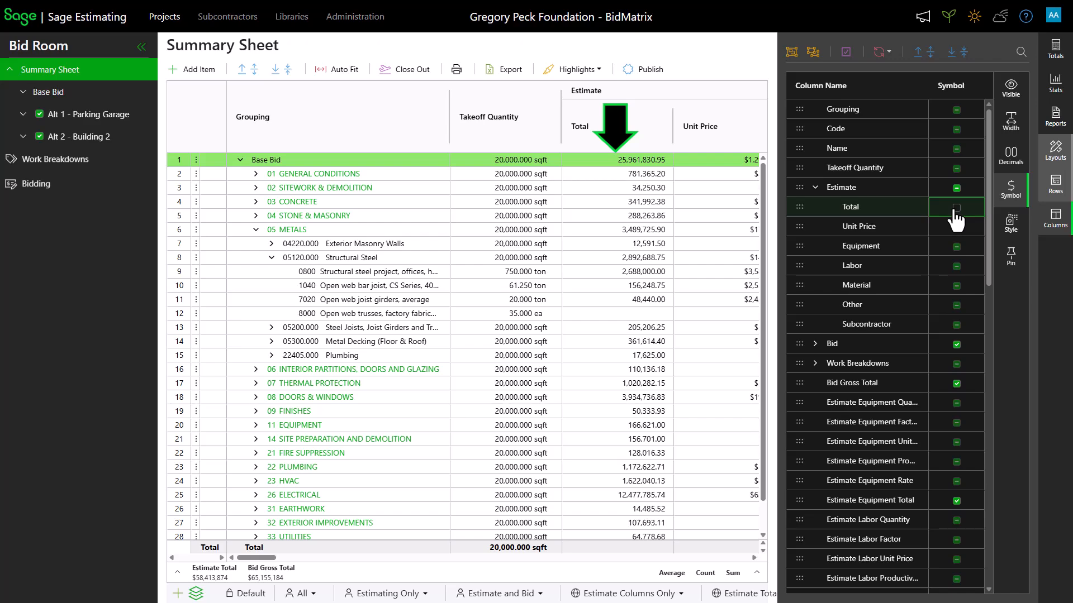
click(955, 208)
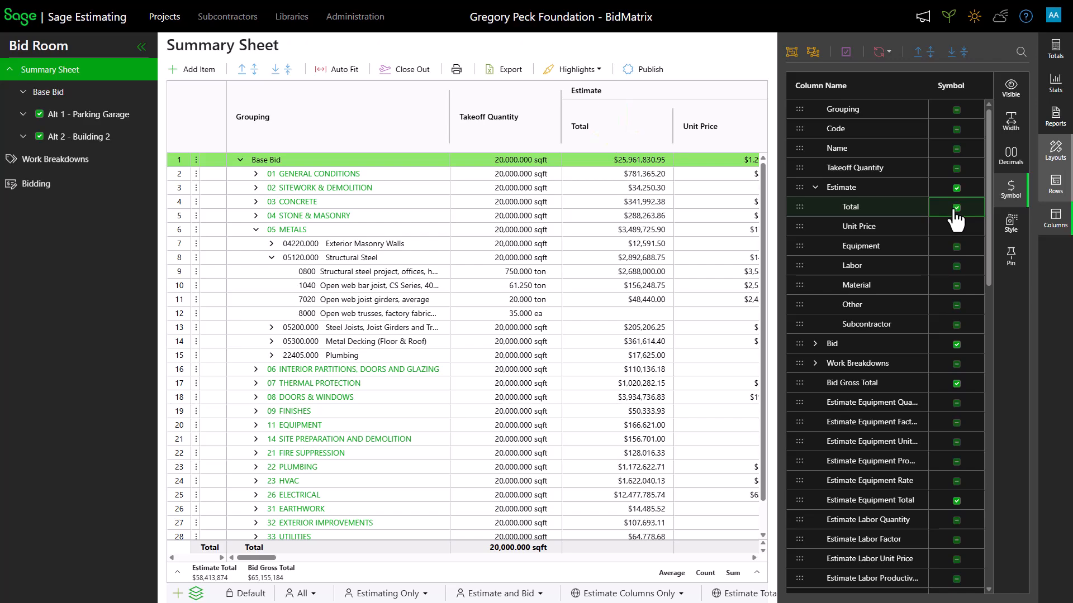
- Give the Takeoff Quantity column a yellow background in the column style settings
click(1010, 223)
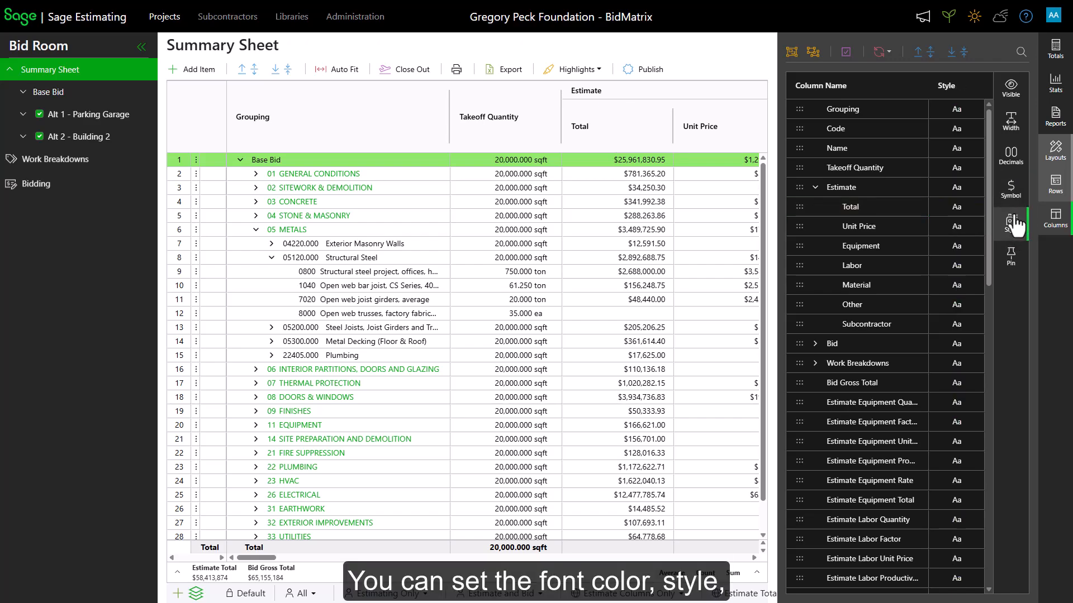
click(955, 167)
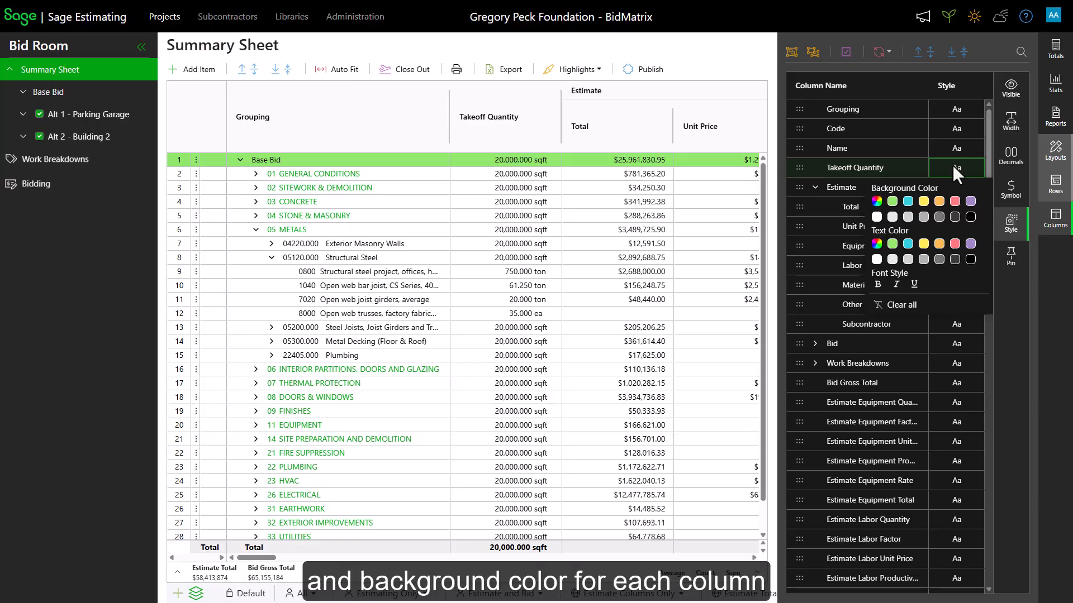
click(924, 202)
click(924, 202)
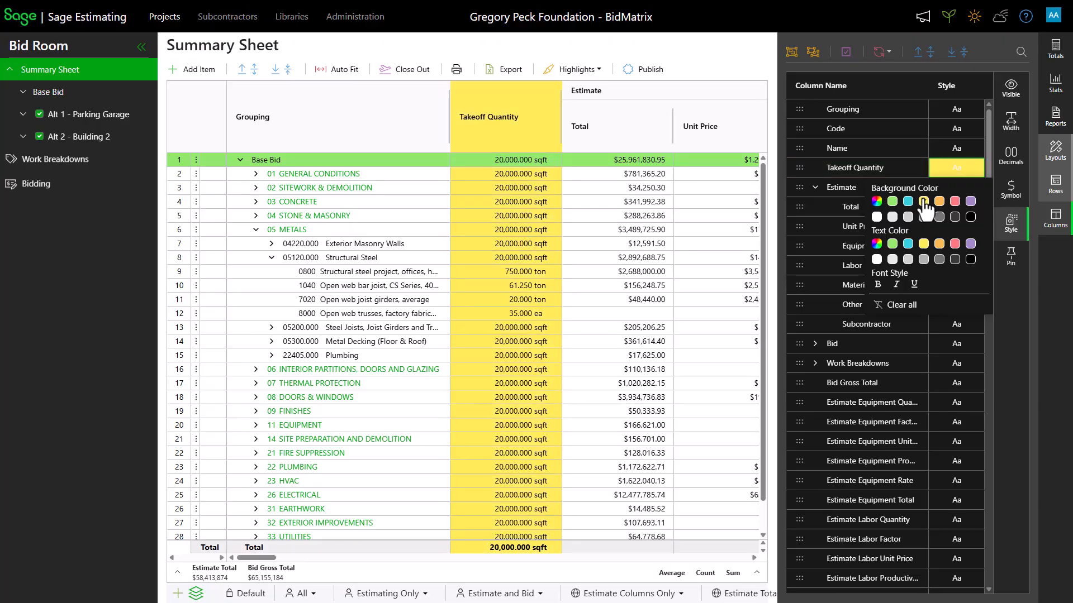
- Make the Takeoff Quantity column's text bold using Style Columns from its header in the sheet
right_click(511, 96)
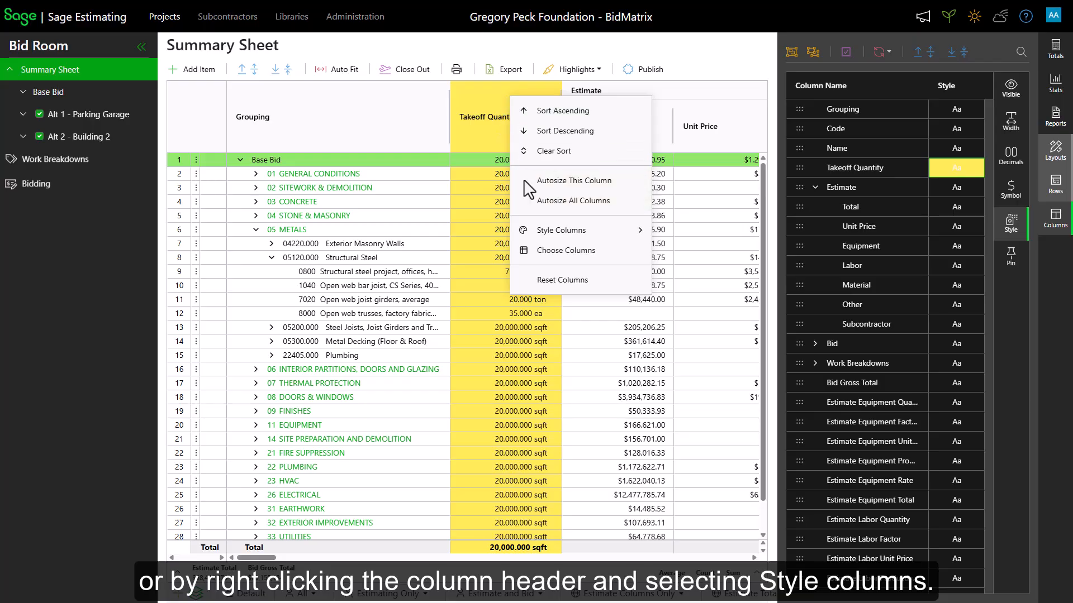
mouse_move(548, 239)
click(396, 332)
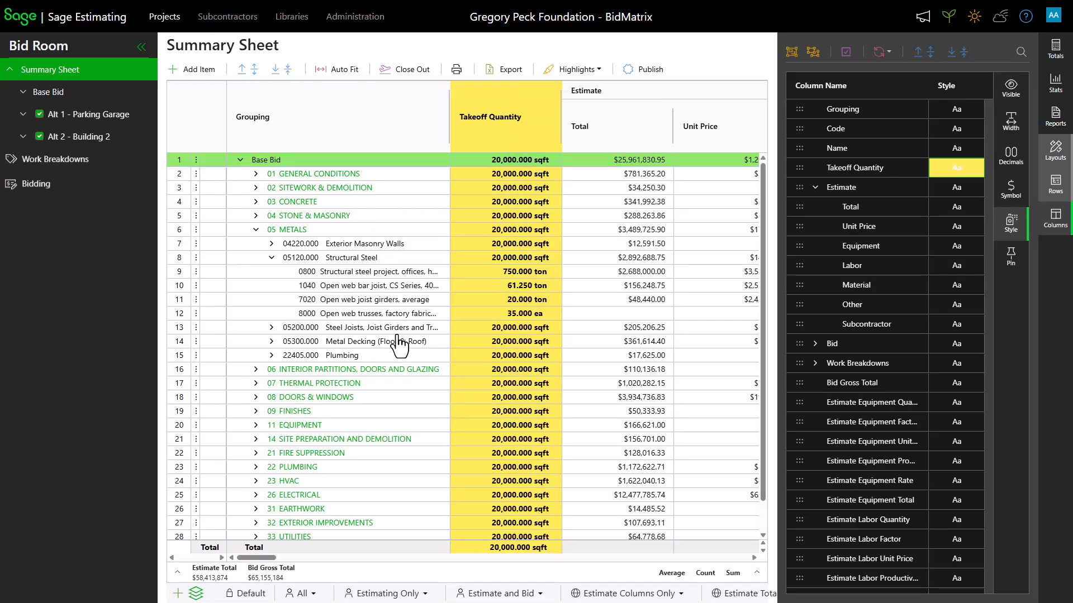
- Pin the Grouping column to the left side of the sheet and check it while scrolling through the remaining columns
click(1010, 257)
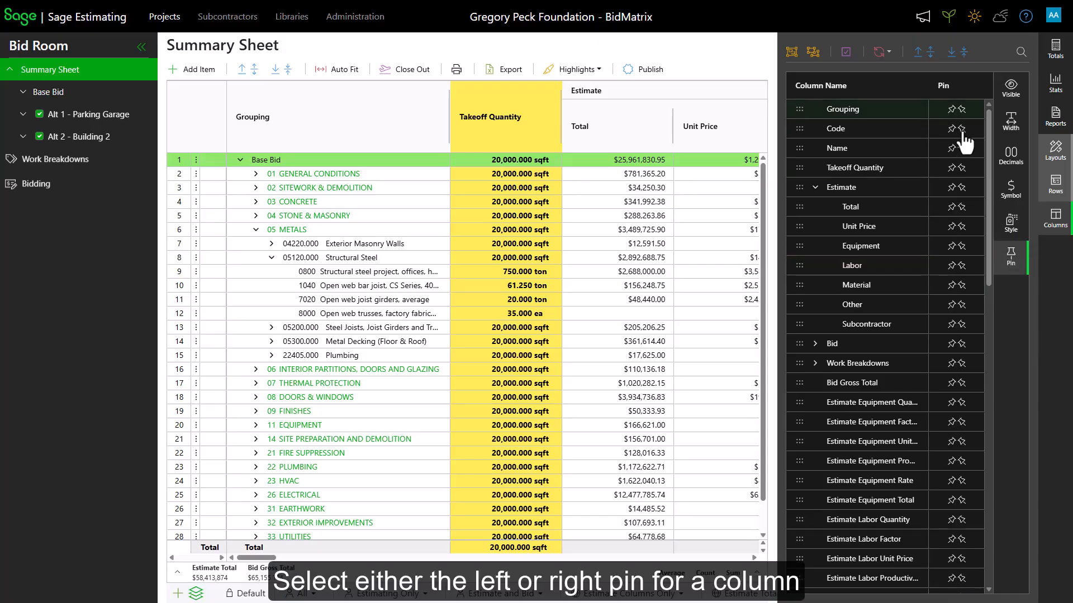
click(951, 109)
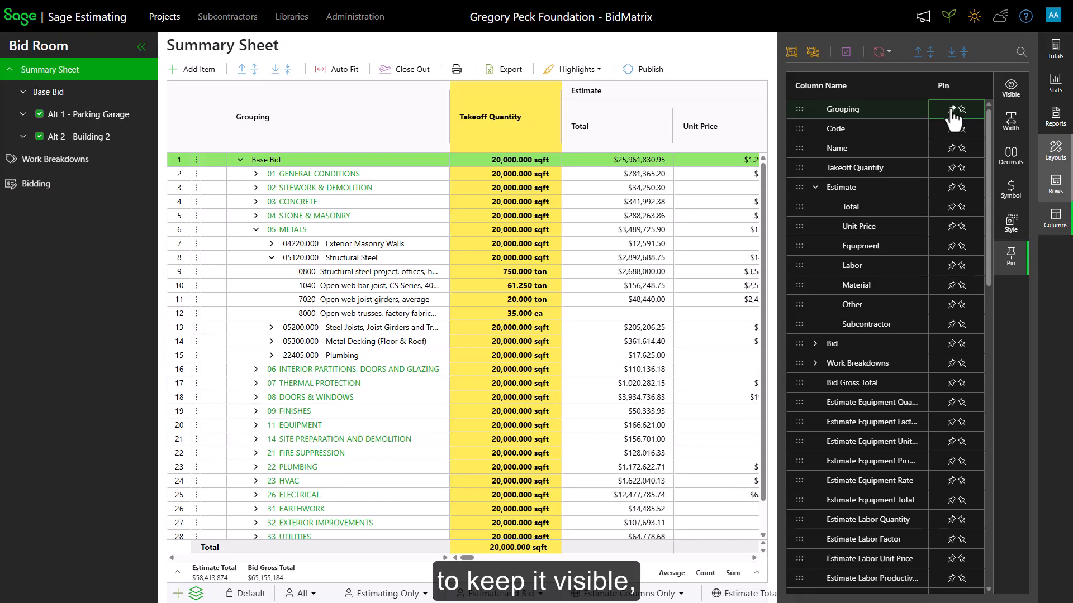
click(499, 558)
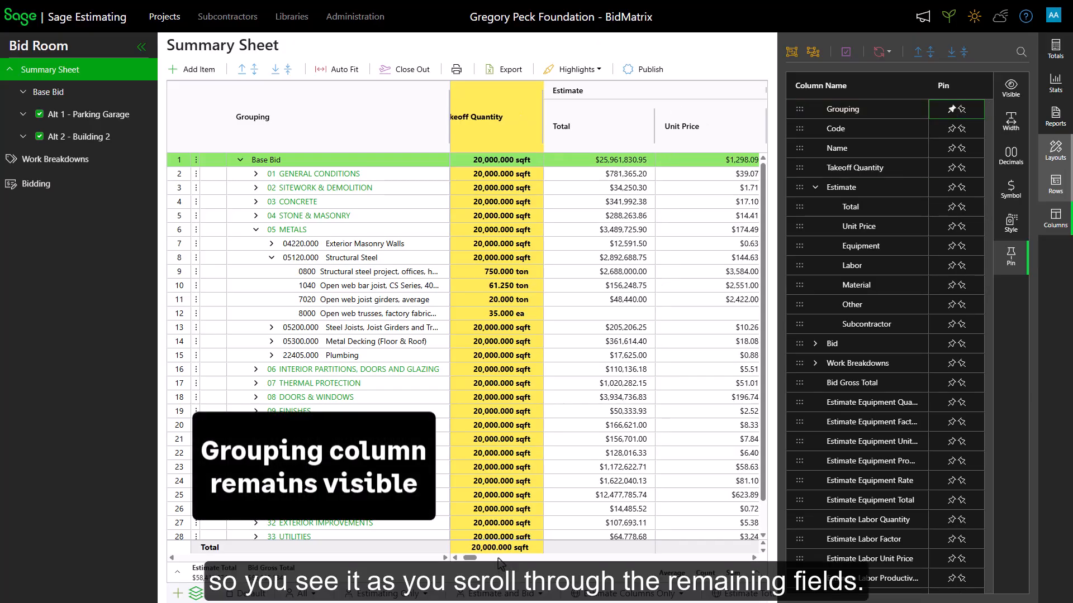
drag(473, 558, 467, 558)
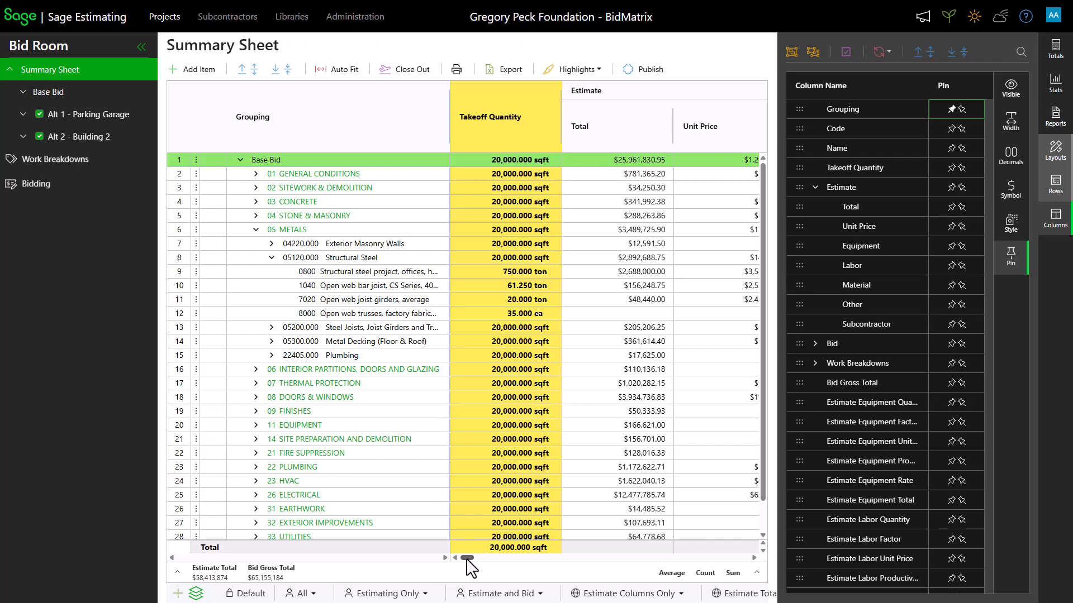
- Reset all column settings, and reset the Decimals settings on their own to the defaults
click(890, 59)
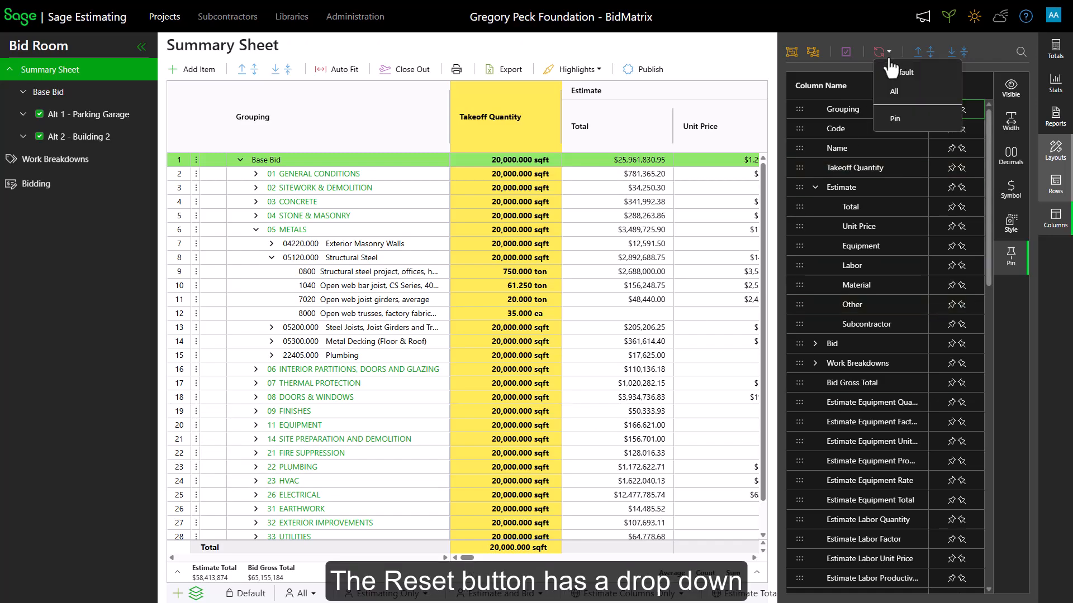
click(926, 94)
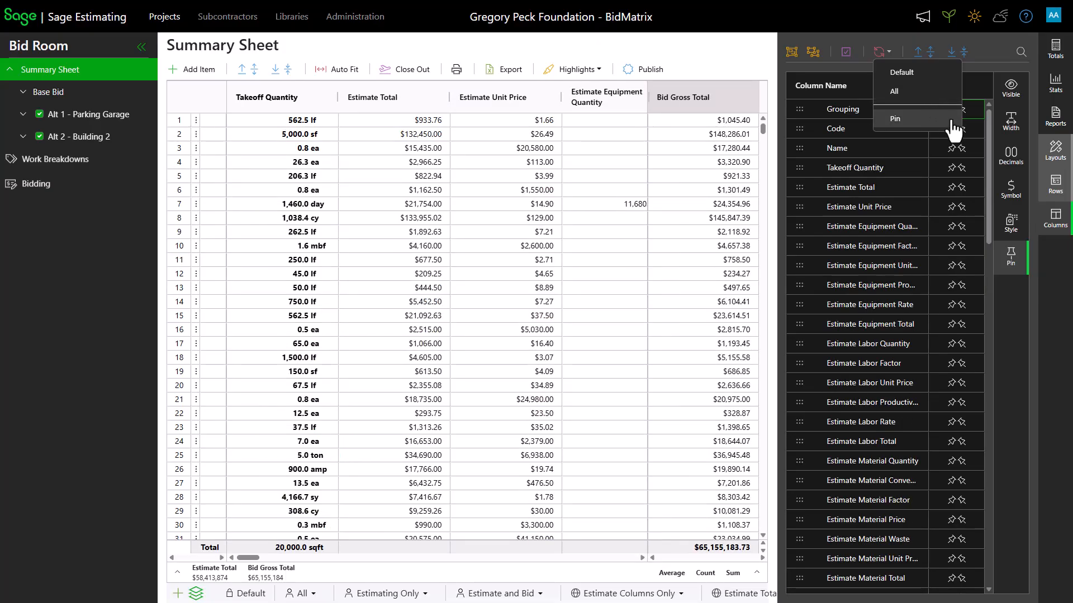
click(1014, 161)
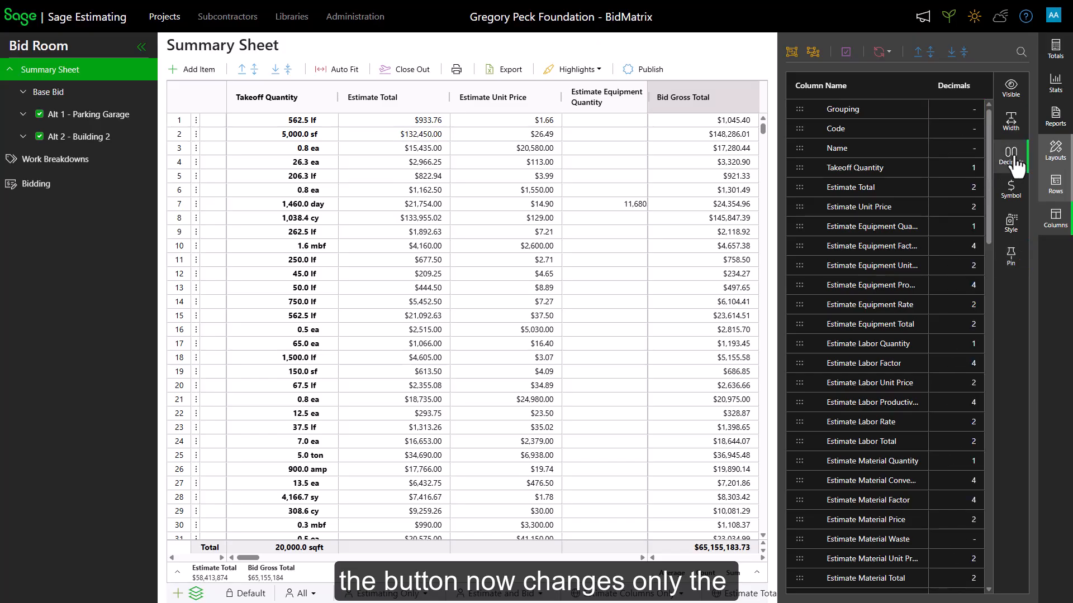
click(892, 52)
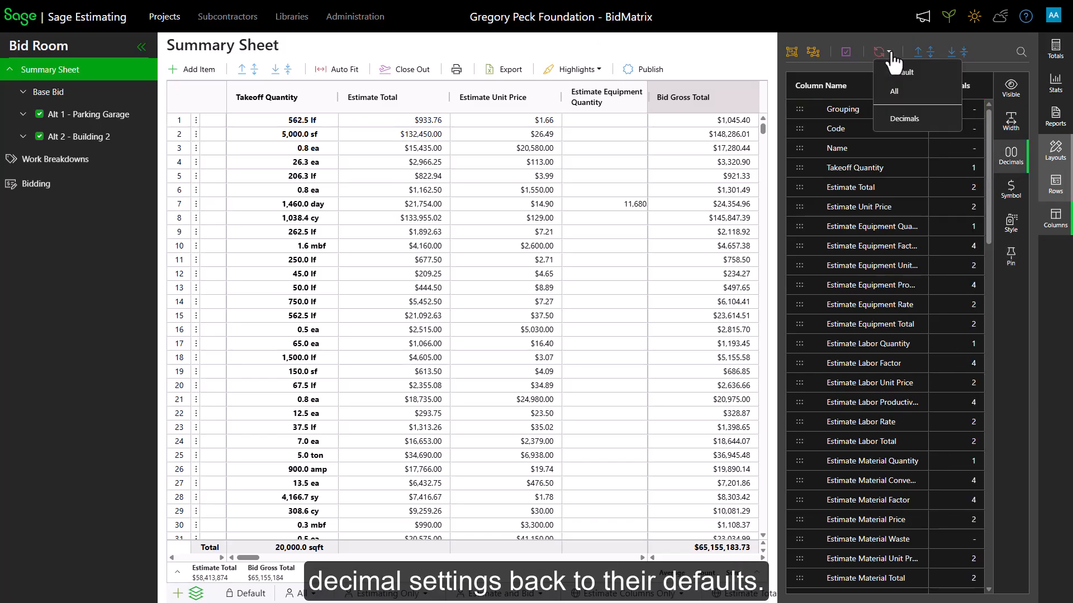
click(948, 120)
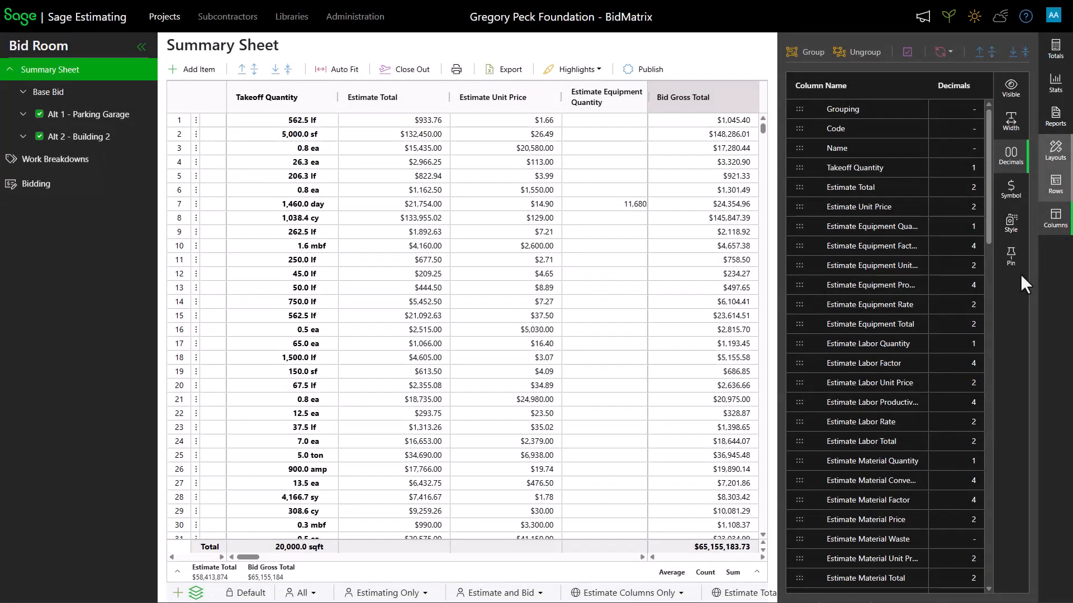
- Save the current sheet setup as a layout named My Layout in the Pricing category, without adding it to the library
click(1048, 160)
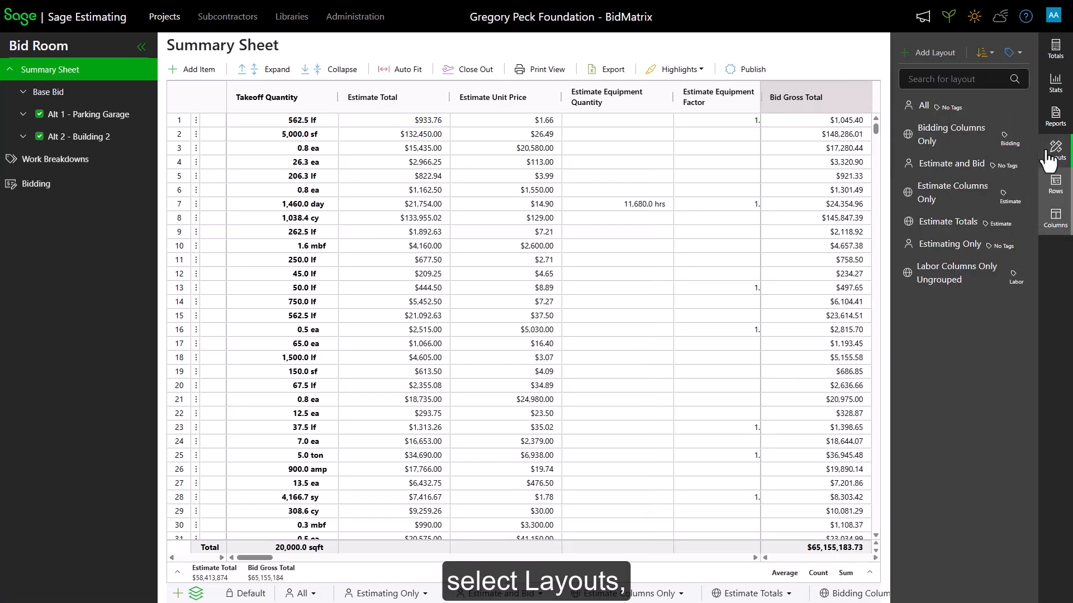
click(932, 55)
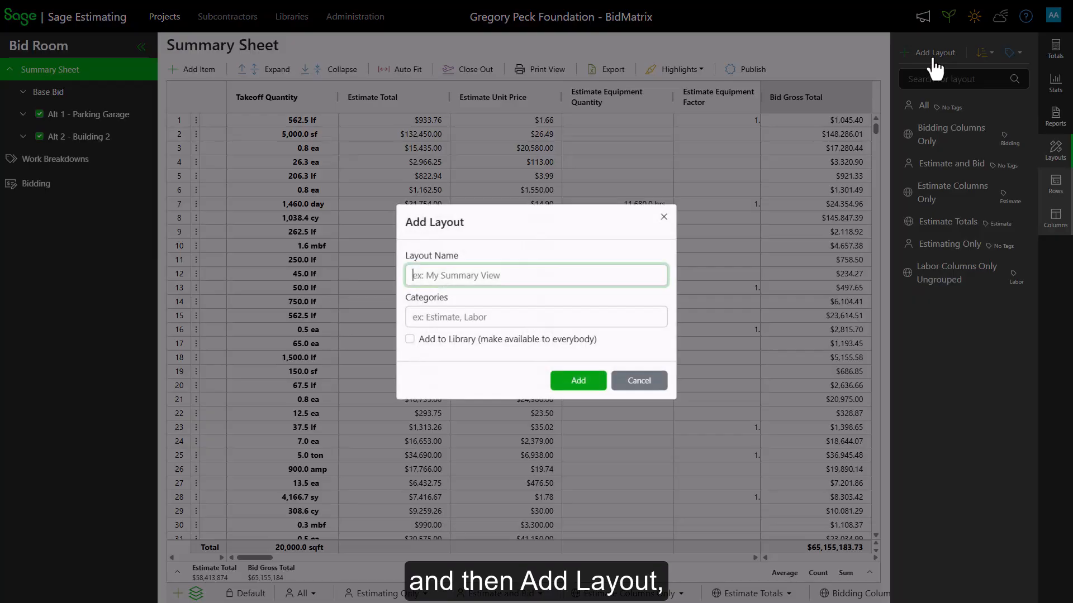
text(My Layout)
key(Tab)
text(Pricing)
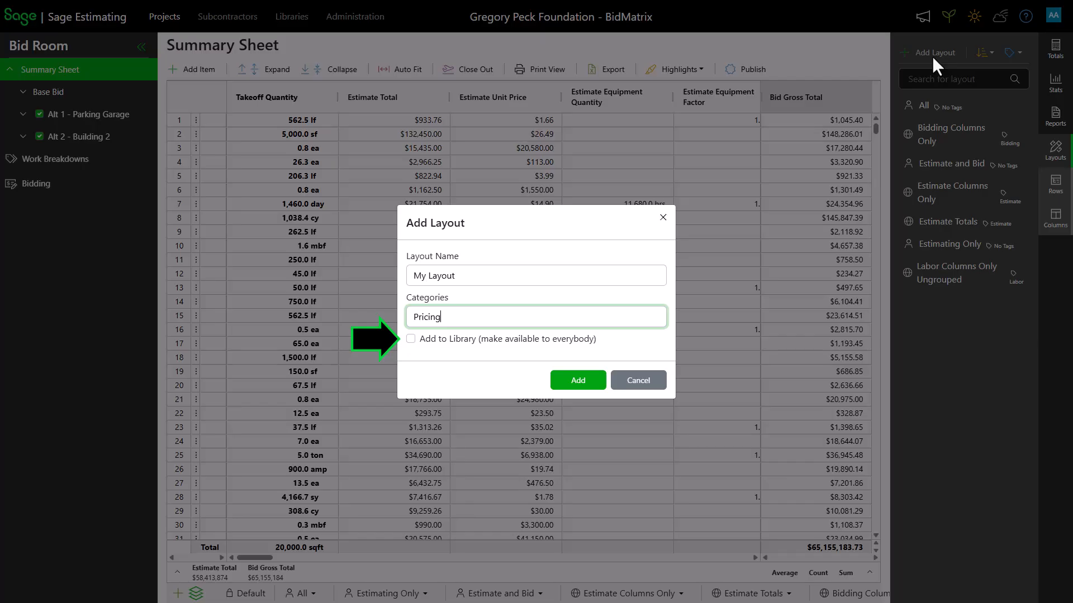
click(574, 380)
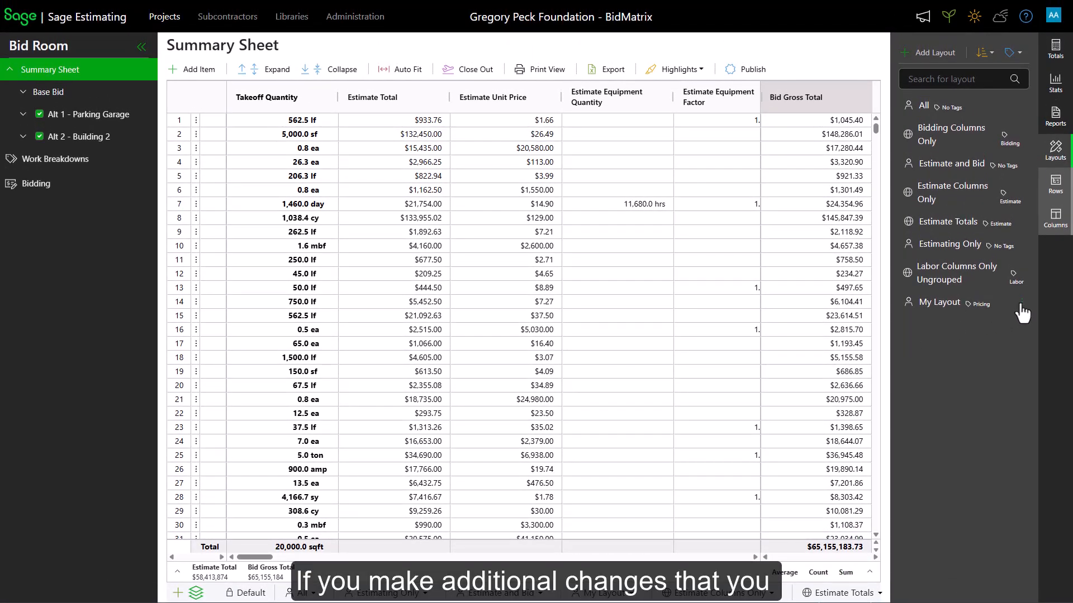
- Replace the saved My Layout with the current sheet setup, and view its Delete, Edit and Replace options below the sheet
click(1021, 304)
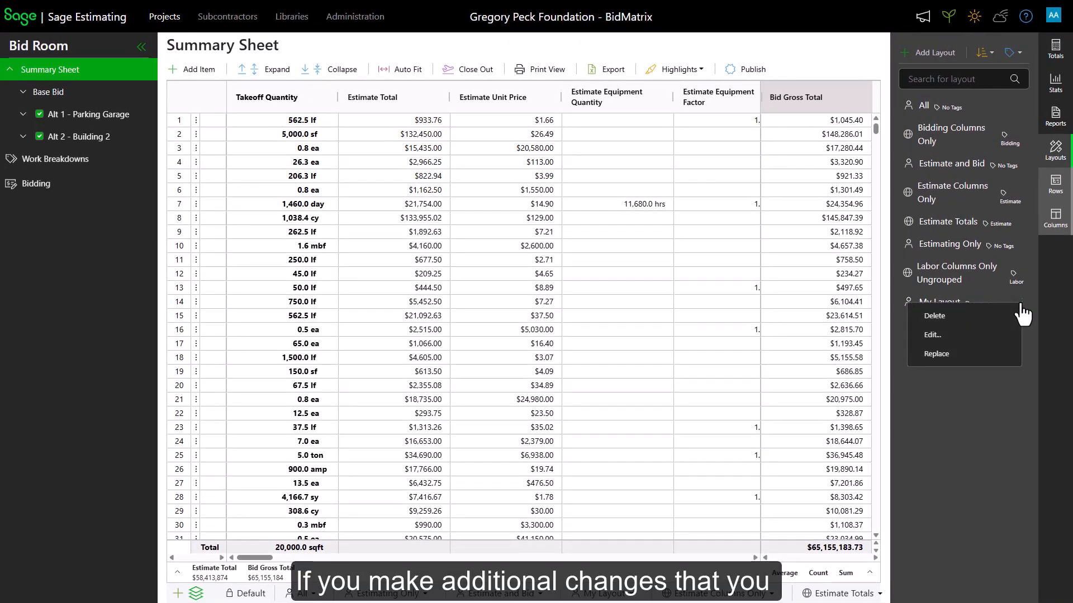
click(959, 356)
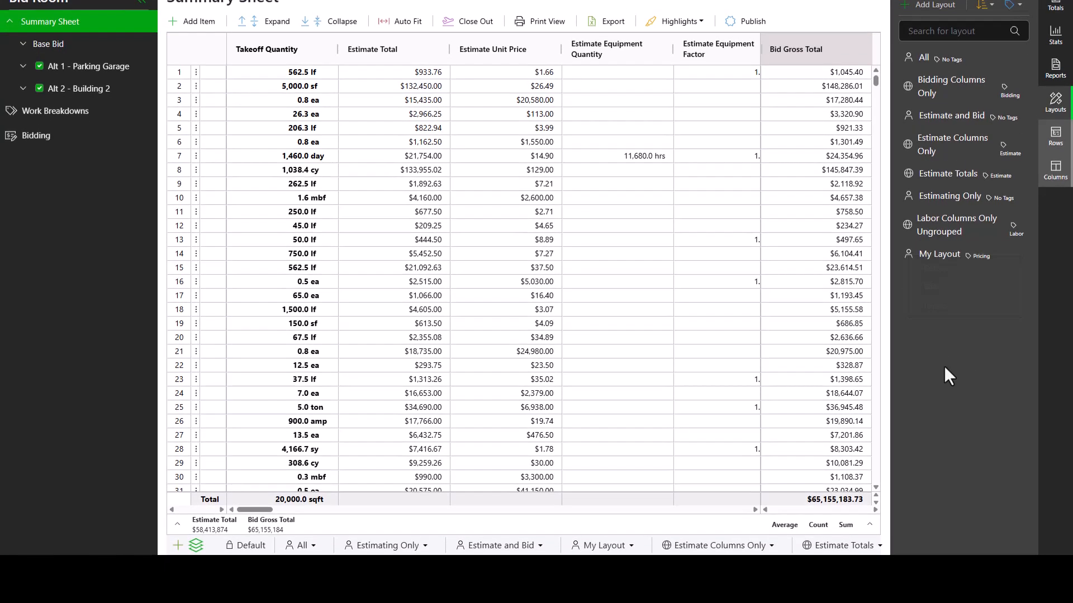
click(630, 546)
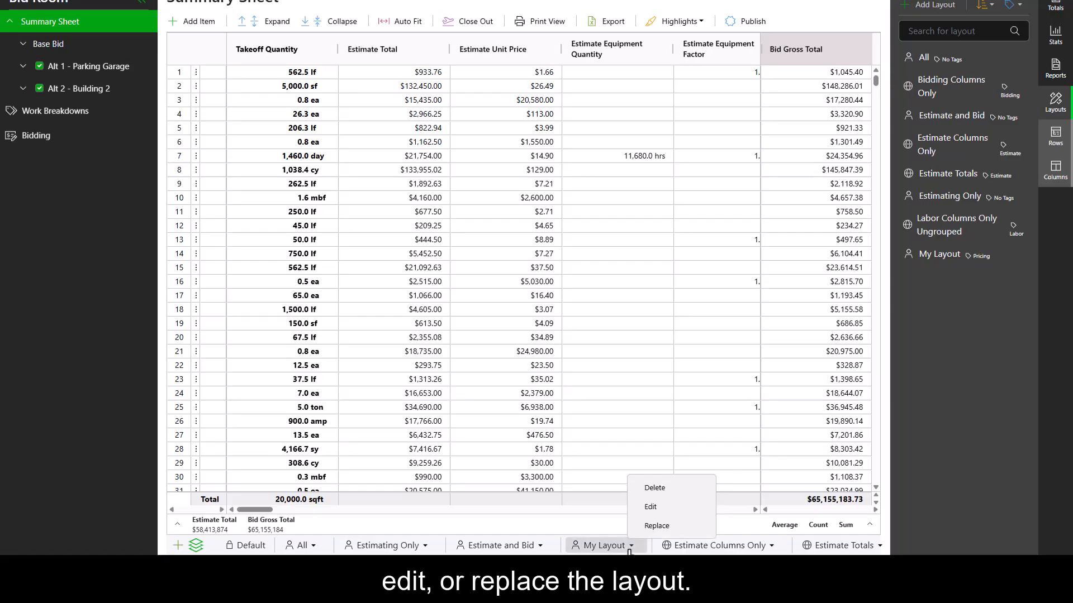
click(629, 549)
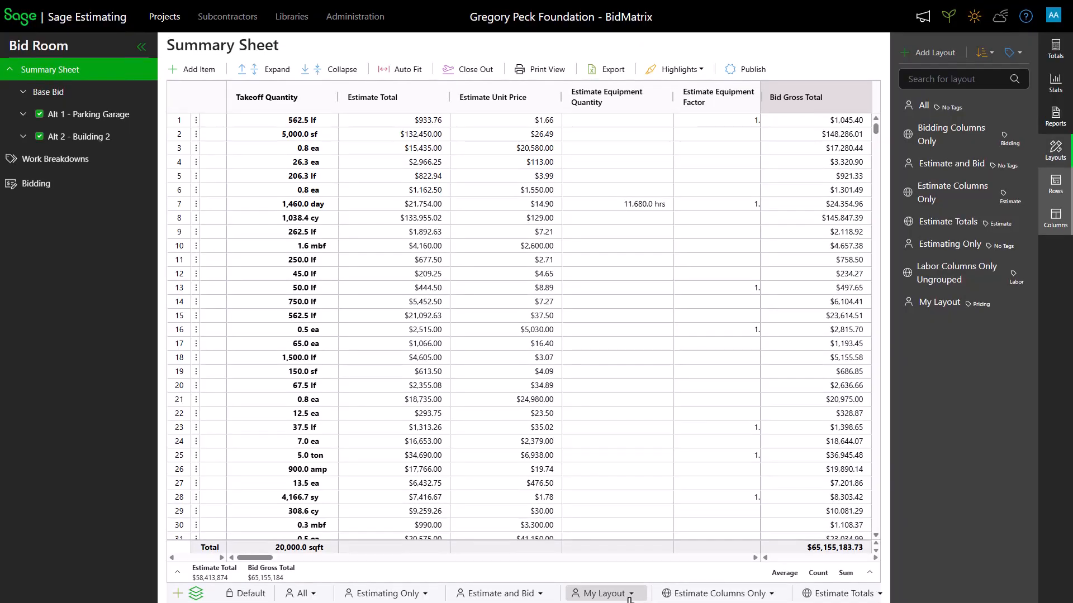